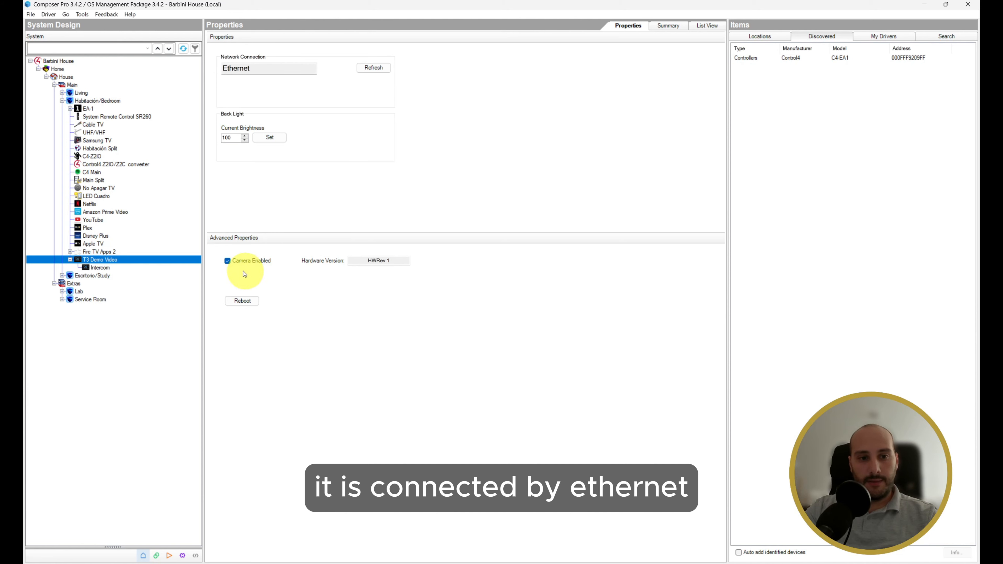
Step: Review T3 Demo Video in the IP network connections and delete its driver from the Habitación/Bedroom room
{"action": "left_click", "coordinate": [157, 557]}
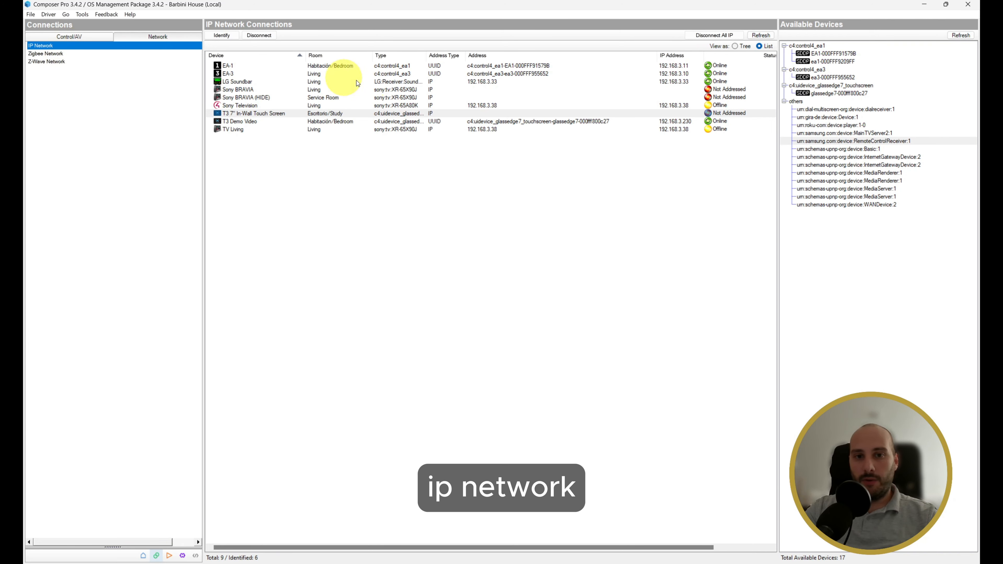
{"action": "left_click", "coordinate": [241, 122]}
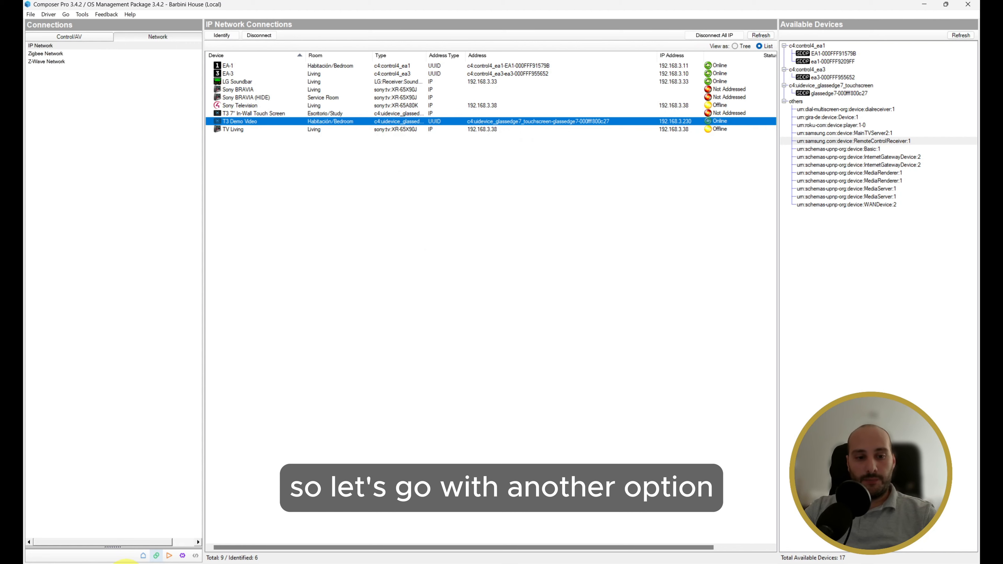
{"action": "left_click", "coordinate": [142, 557]}
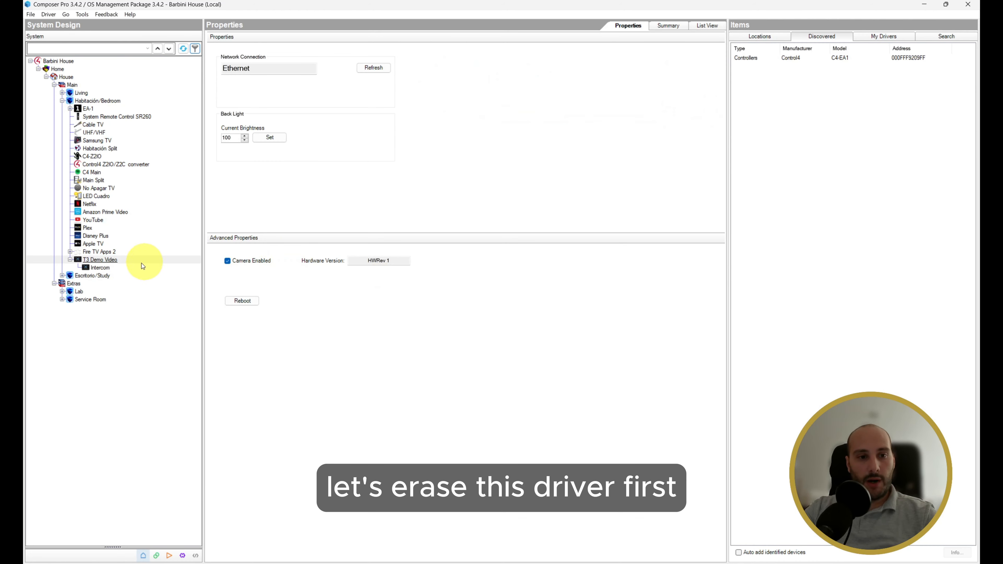
{"action": "right_click", "coordinate": [124, 259]}
{"action": "left_click", "coordinate": [167, 348]}
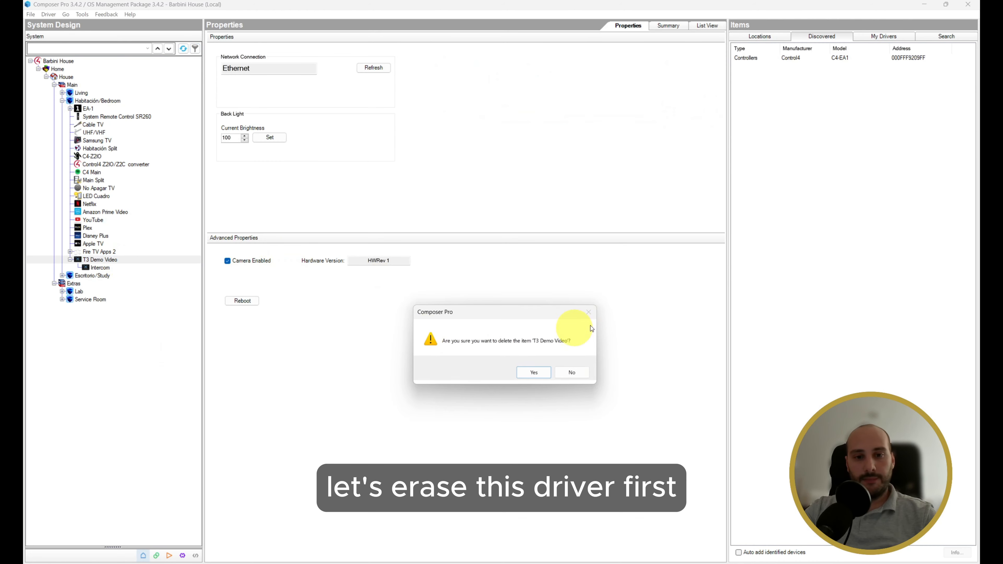
{"action": "left_click", "coordinate": [530, 373]}
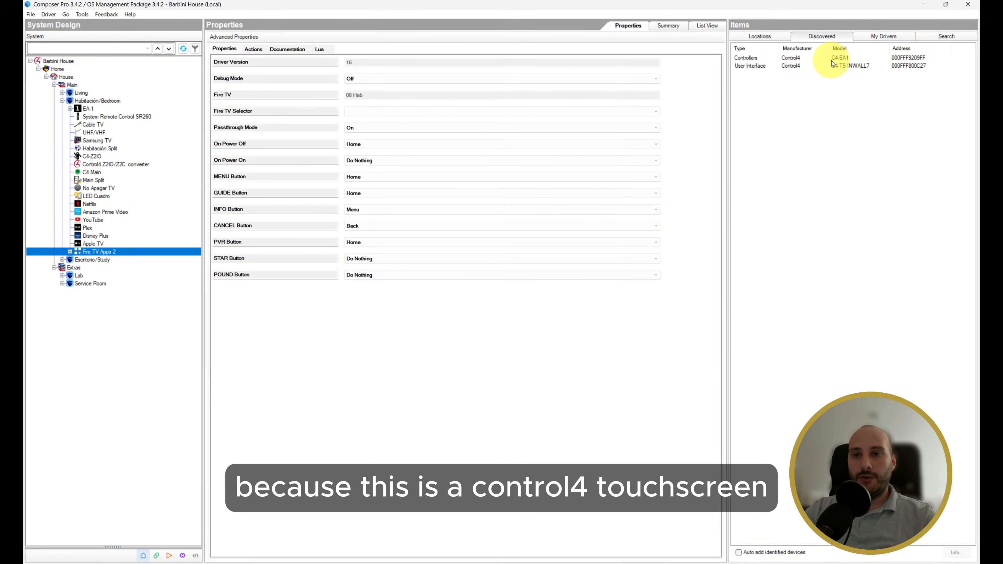
Step: Search the driver database for "t3 touch" and add the T3 7" In-Wall Touch Screen driver to the Habitación/Bedroom room
{"action": "mouse_move", "coordinate": [860, 68]}
{"action": "left_click", "coordinate": [874, 37]}
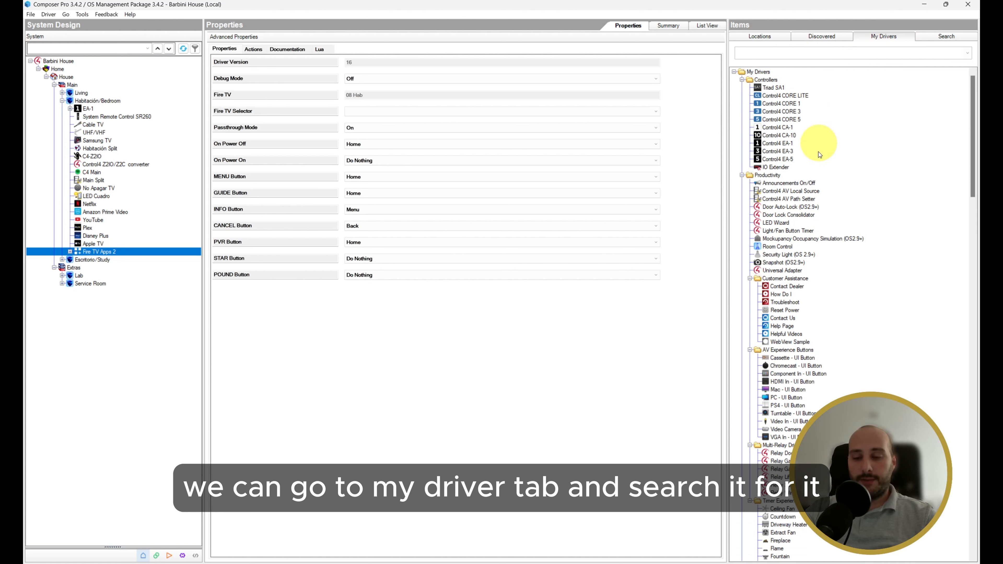
{"action": "scroll", "coordinate": [815, 273], "scroll_direction": "down", "scroll_amount": 10}
{"action": "scroll", "coordinate": [814, 278], "scroll_direction": "up", "scroll_amount": 10}
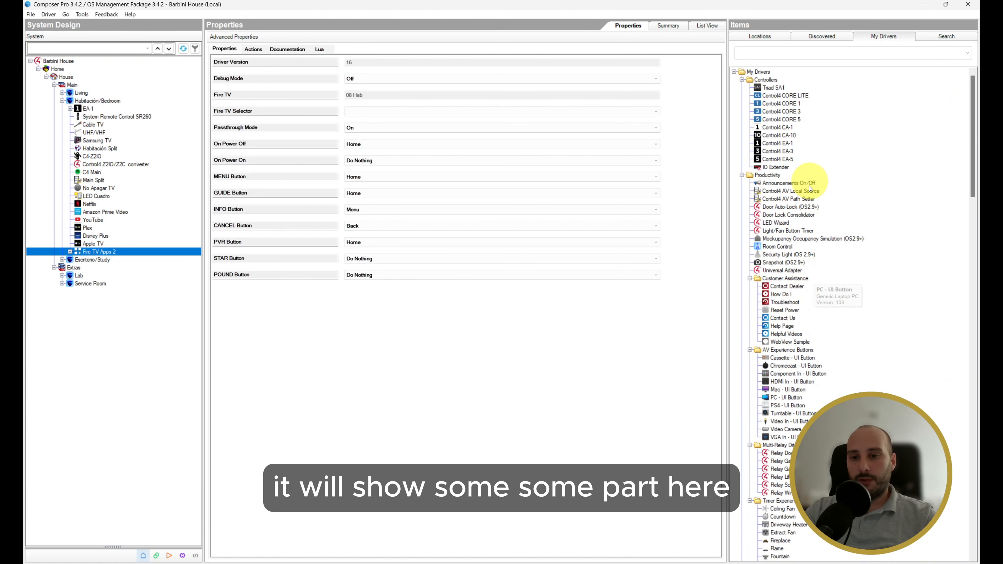
{"action": "left_click", "coordinate": [924, 39]}
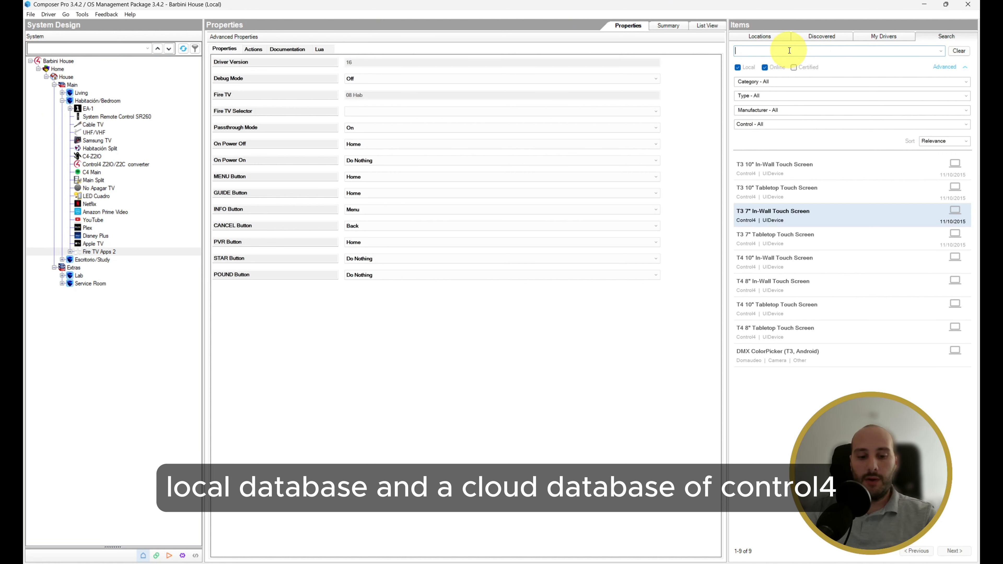
{"action": "type", "text": "t3 touch"}
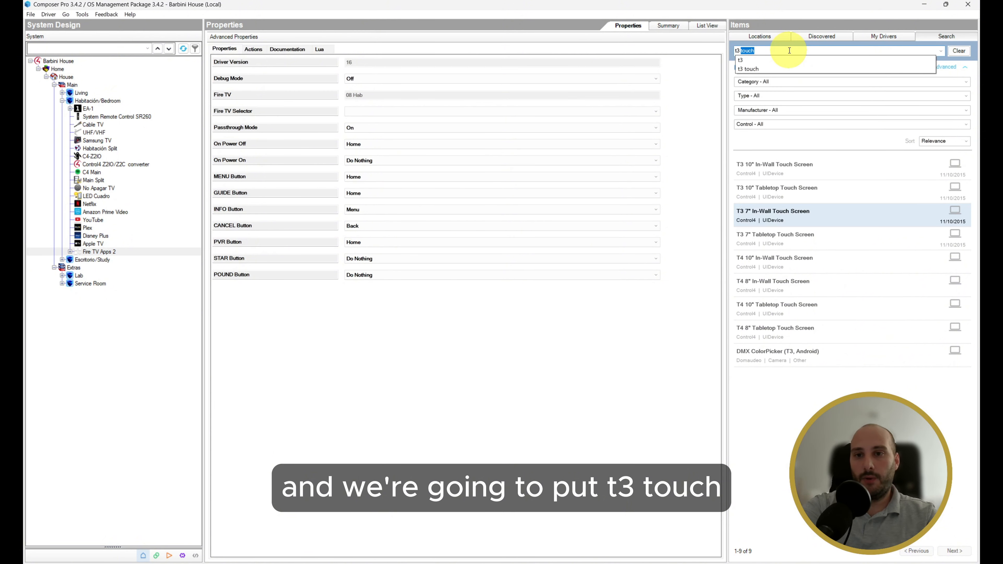
{"action": "key", "text": "Return"}
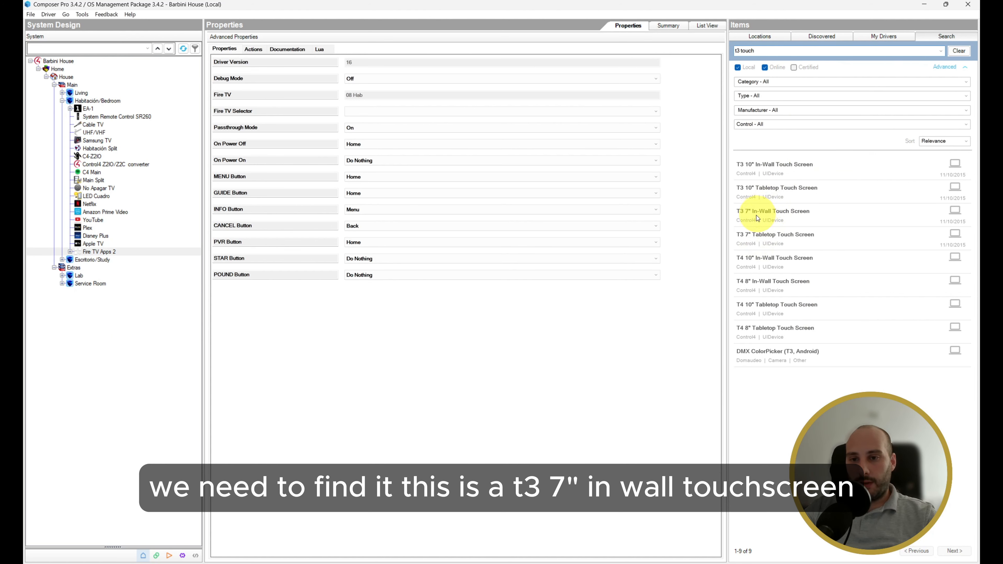
{"action": "left_click", "coordinate": [743, 219]}
{"action": "mouse_move", "coordinate": [798, 217]}
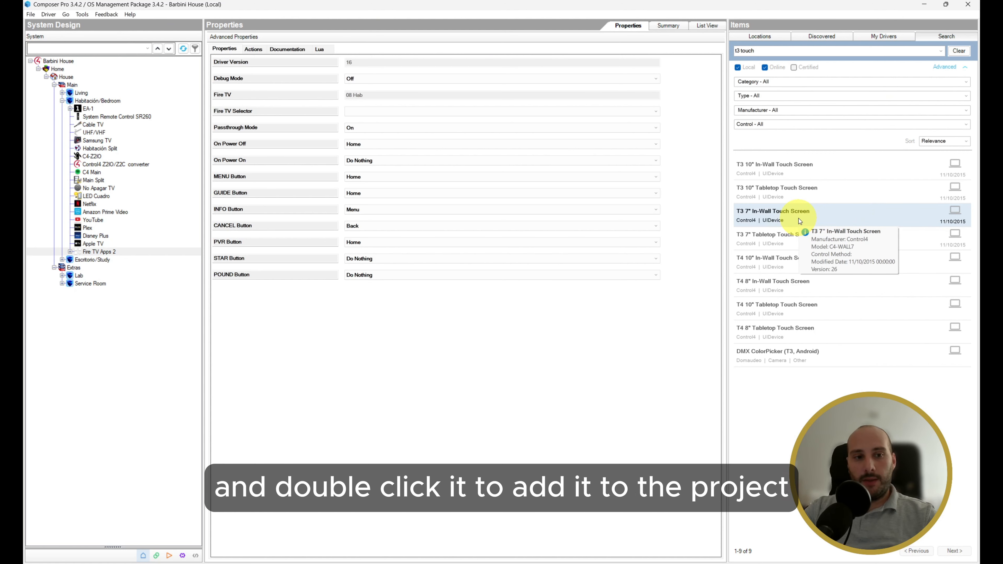
{"action": "double_click", "coordinate": [799, 218]}
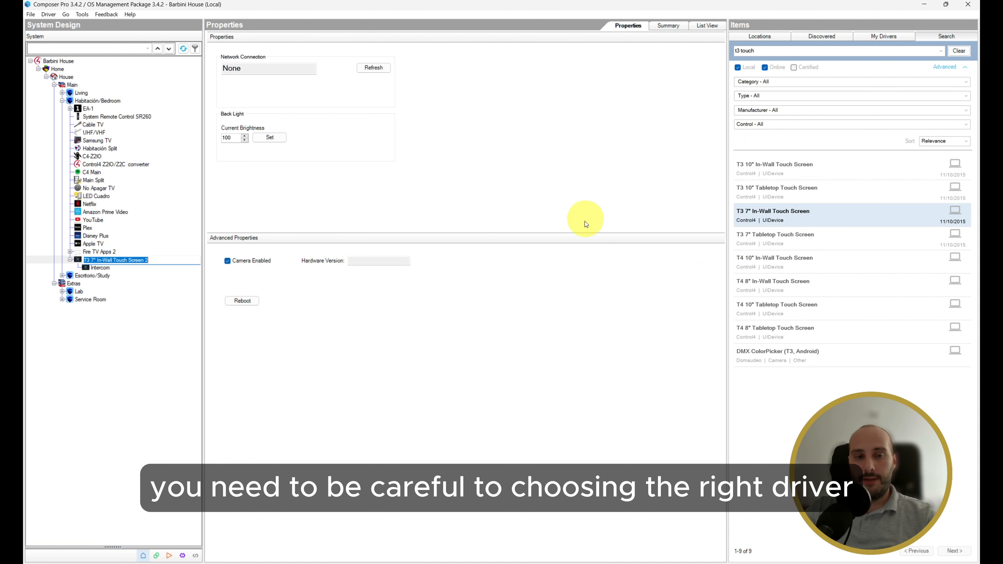
Step: Rename the new touch screen driver to T3 Demo Video 2 and check its network connection property
{"action": "left_click_drag", "start_coordinate": [161, 260], "coordinate": [71, 259]}
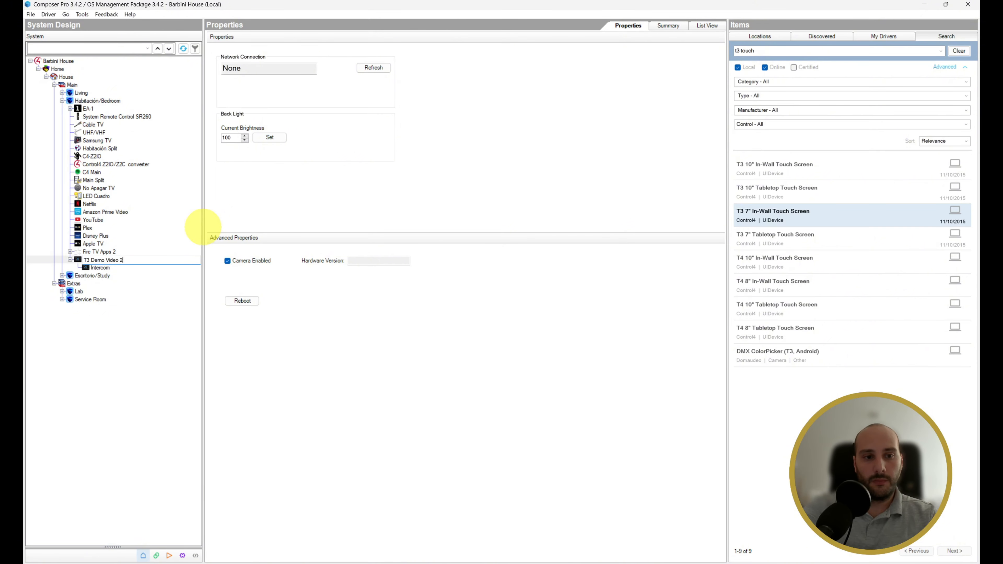
{"action": "key", "text": "Return"}
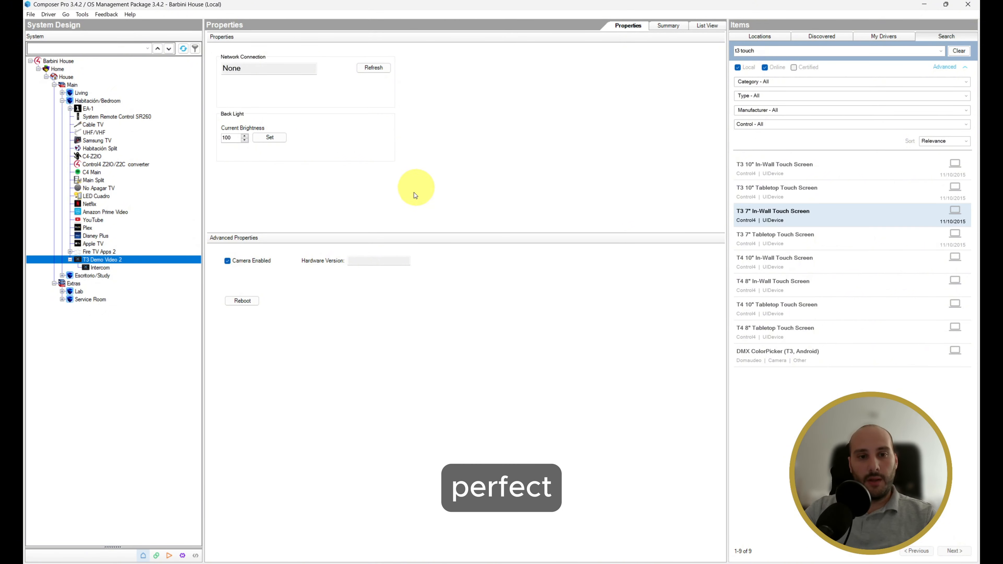
{"action": "double_click", "coordinate": [250, 71]}
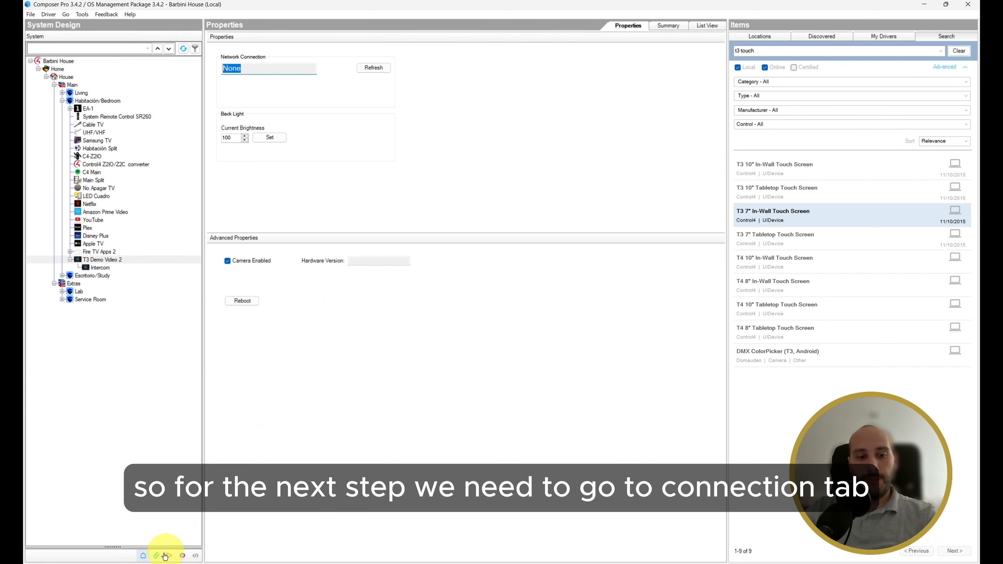
Step: Show the project's IP network connections and select T3 Demo Video 2
{"action": "left_click", "coordinate": [156, 556]}
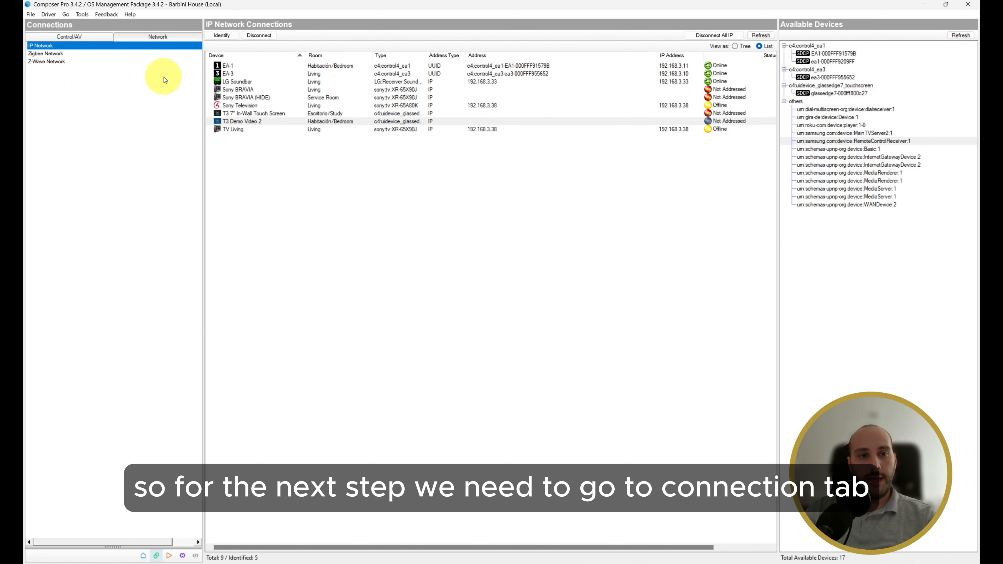
{"action": "left_click", "coordinate": [154, 38]}
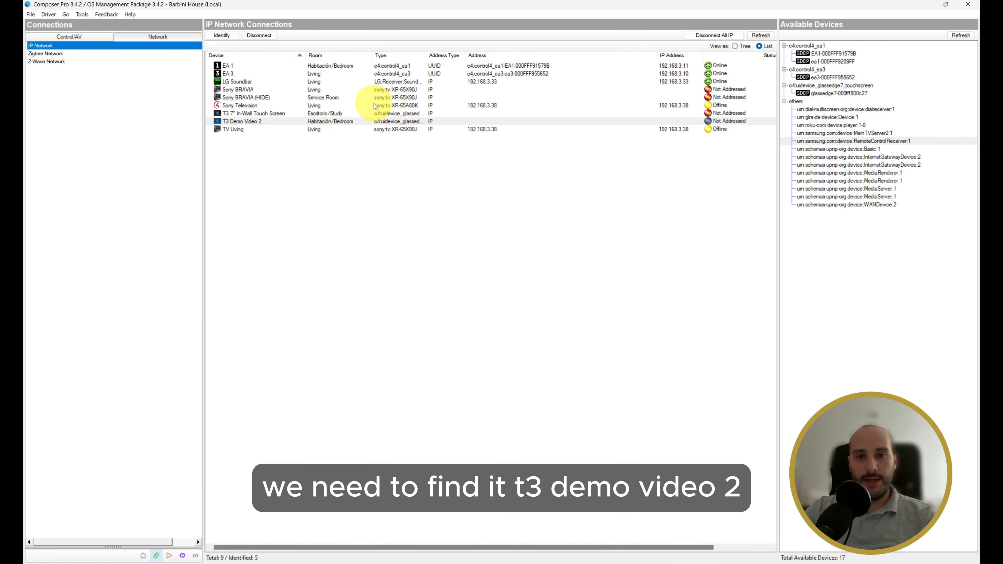
{"action": "left_click", "coordinate": [263, 120]}
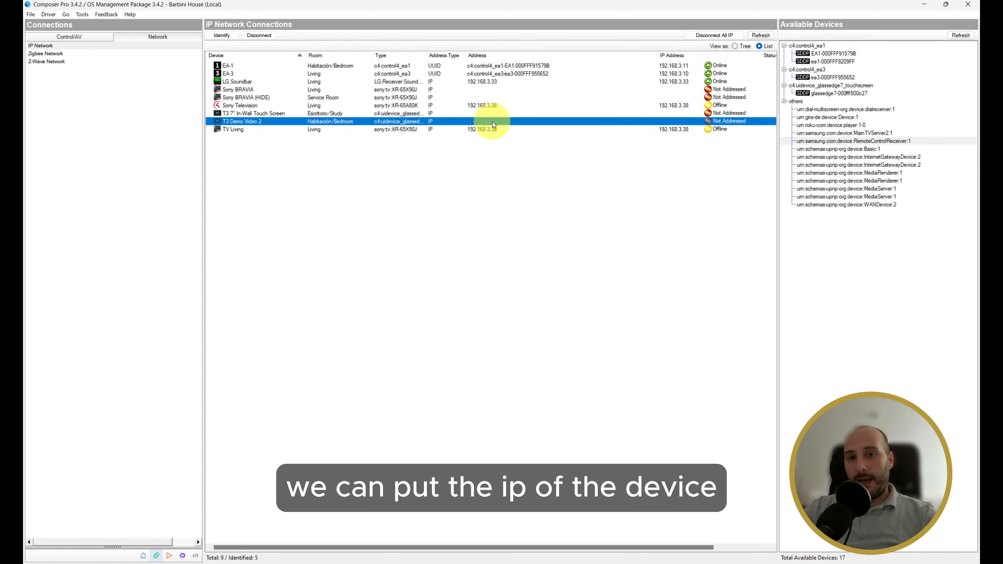
Step: View the network address entry in the Identify dialog for T3 Demo Video 2 and close it without entering an address
{"action": "double_click", "coordinate": [516, 122]}
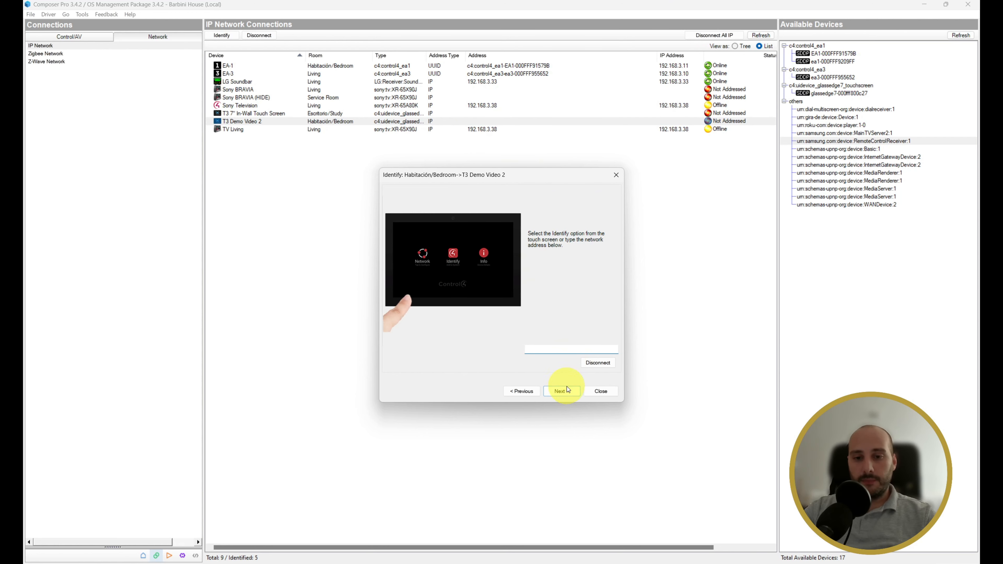
{"action": "left_click", "coordinate": [540, 349]}
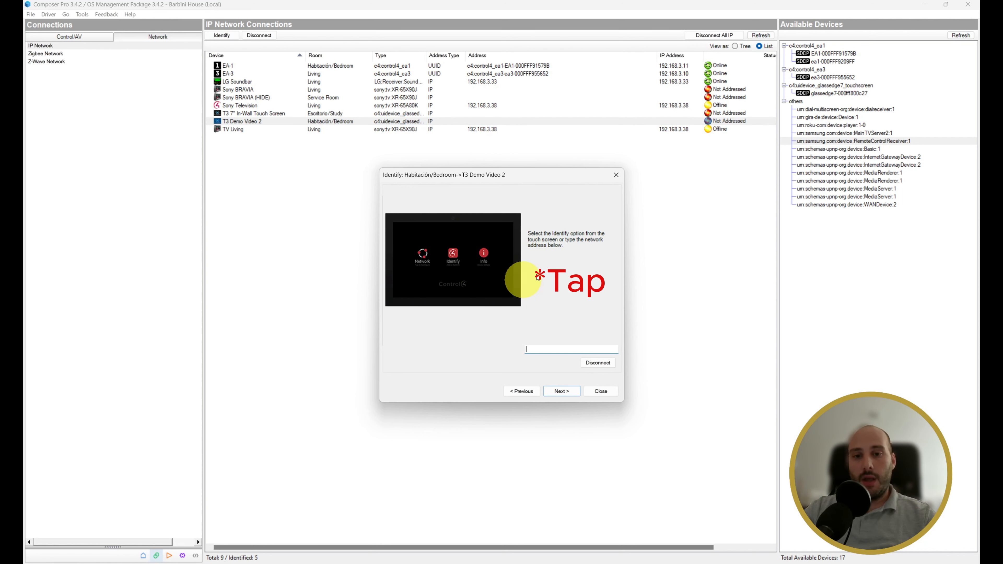
{"action": "left_click", "coordinate": [616, 175]}
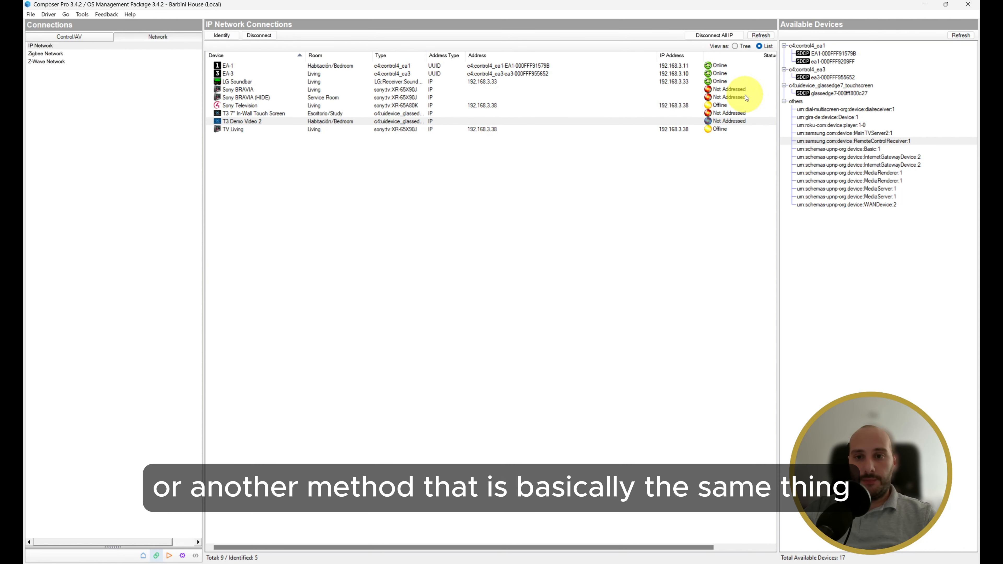
Step: Bind the discovered glassedge7 touchscreen from the available devices to T3 Demo Video 2
{"action": "left_click", "coordinate": [722, 121]}
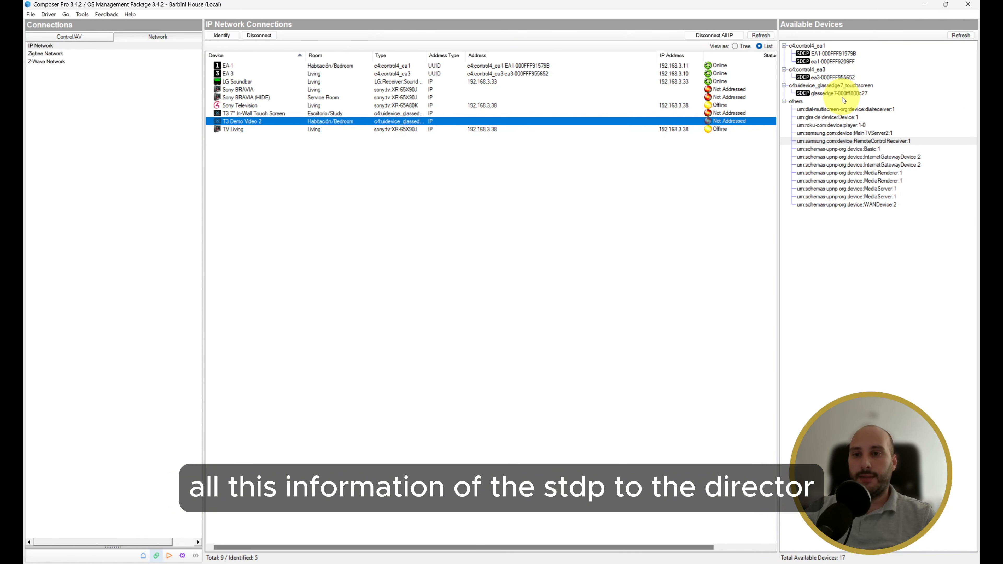
{"action": "mouse_move", "coordinate": [843, 97]}
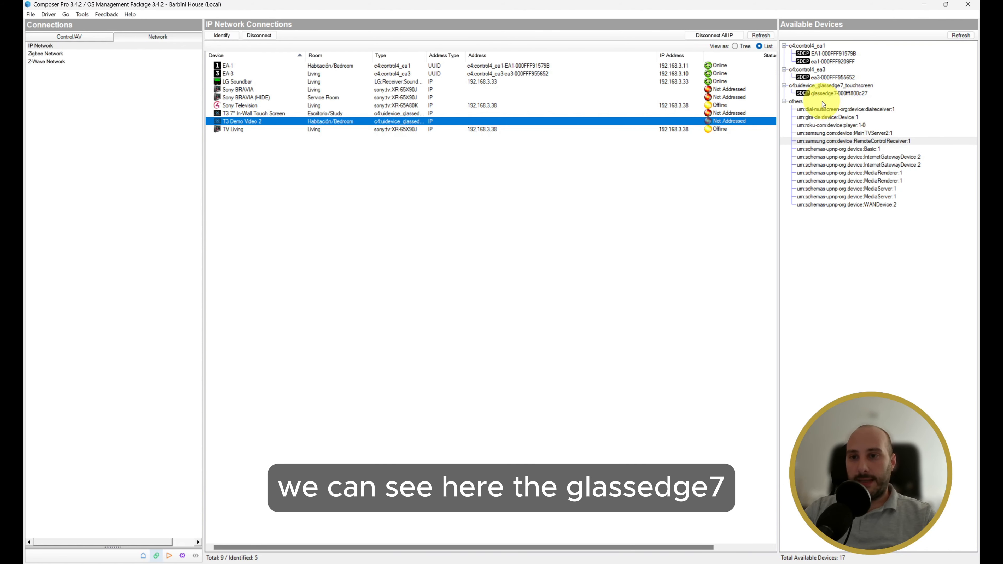
{"action": "left_click", "coordinate": [825, 95]}
{"action": "mouse_move", "coordinate": [833, 95]}
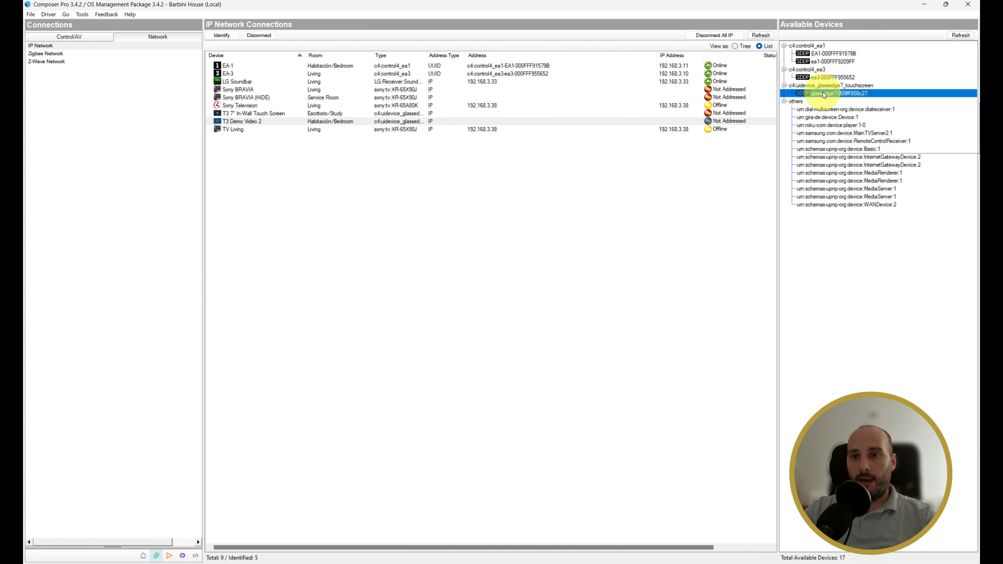
{"action": "left_click_drag", "start_coordinate": [816, 96], "coordinate": [623, 123]}
{"action": "mouse_move", "coordinate": [839, 93]}
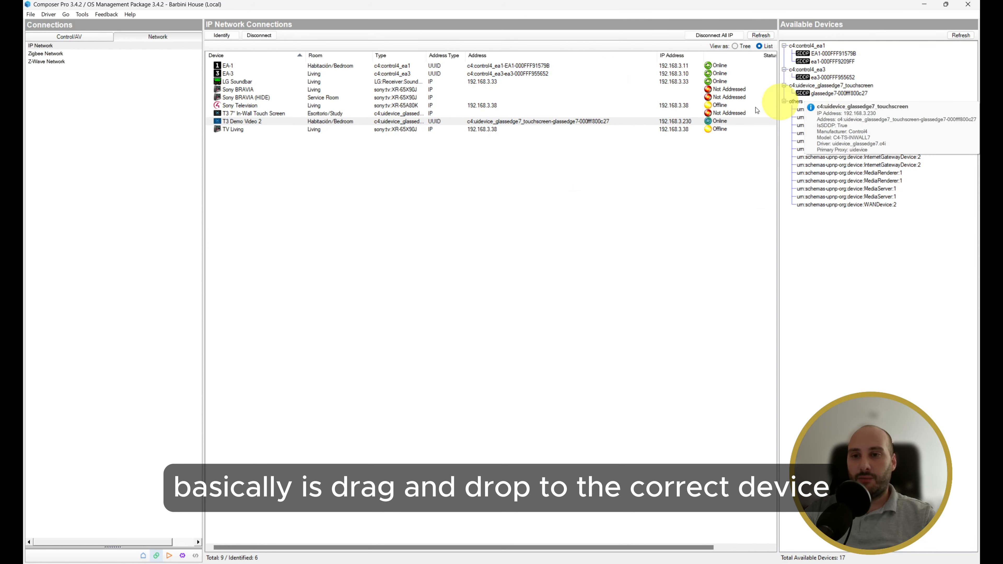
Step: Check T3 Demo Video 2's network connection in its properties and its entry in the IP network connections
{"action": "left_click", "coordinate": [255, 122]}
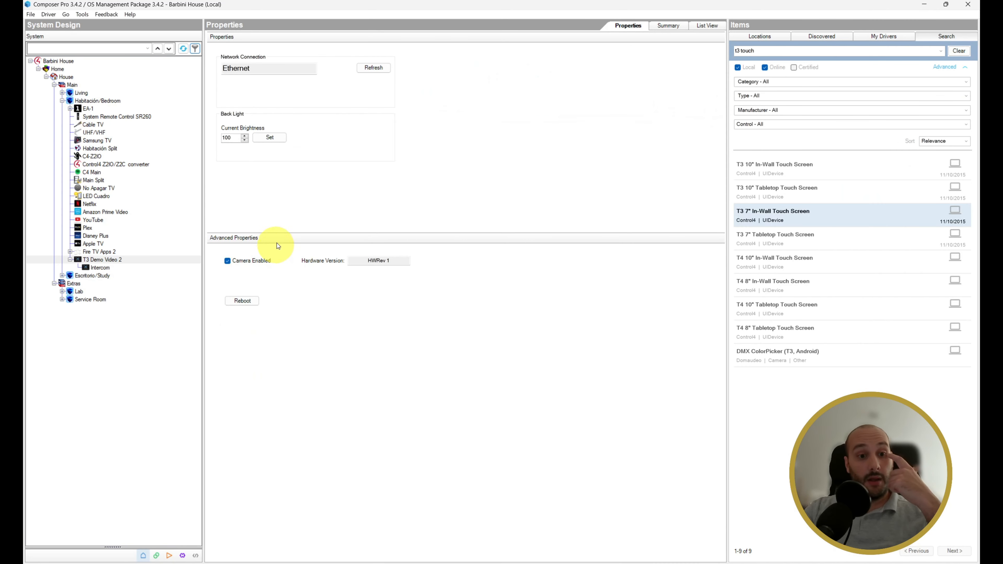
{"action": "double_click", "coordinate": [239, 68]}
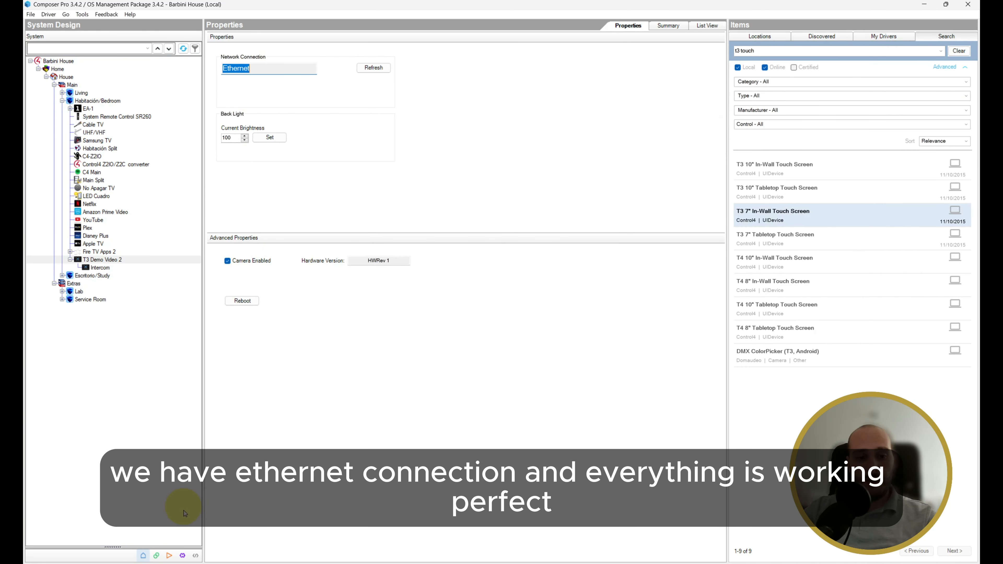
{"action": "left_click", "coordinate": [156, 555]}
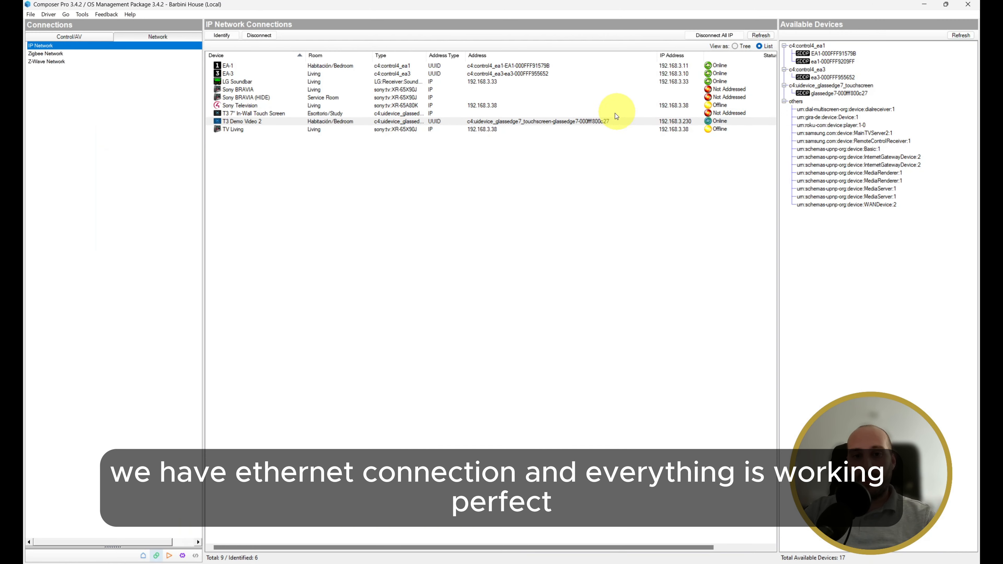
{"action": "left_click", "coordinate": [616, 121]}
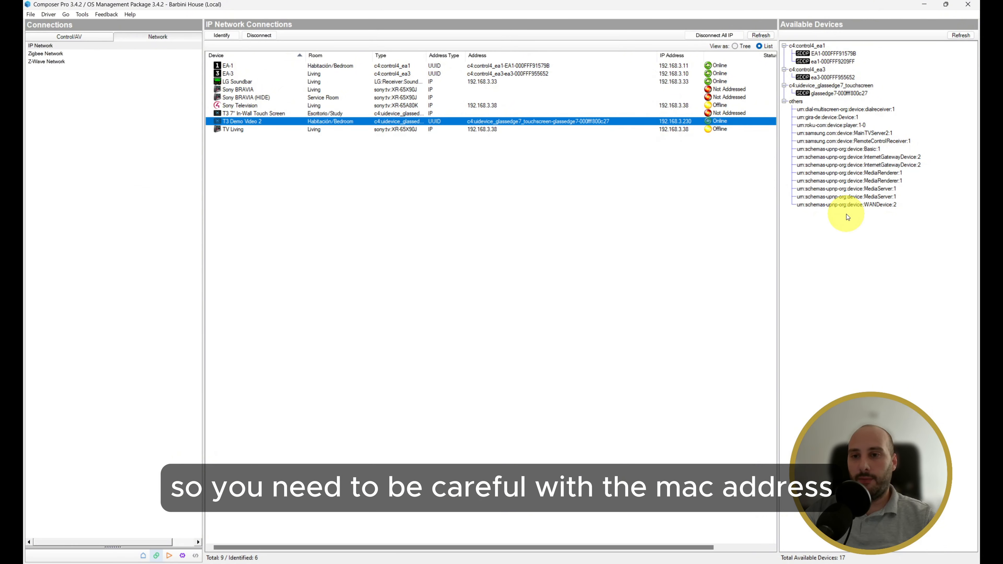
Step: Compare the discovered glassedge7 device with T3 Demo Video 2's bound address, and inspect that address in the Identify dialog
{"action": "left_click", "coordinate": [843, 92]}
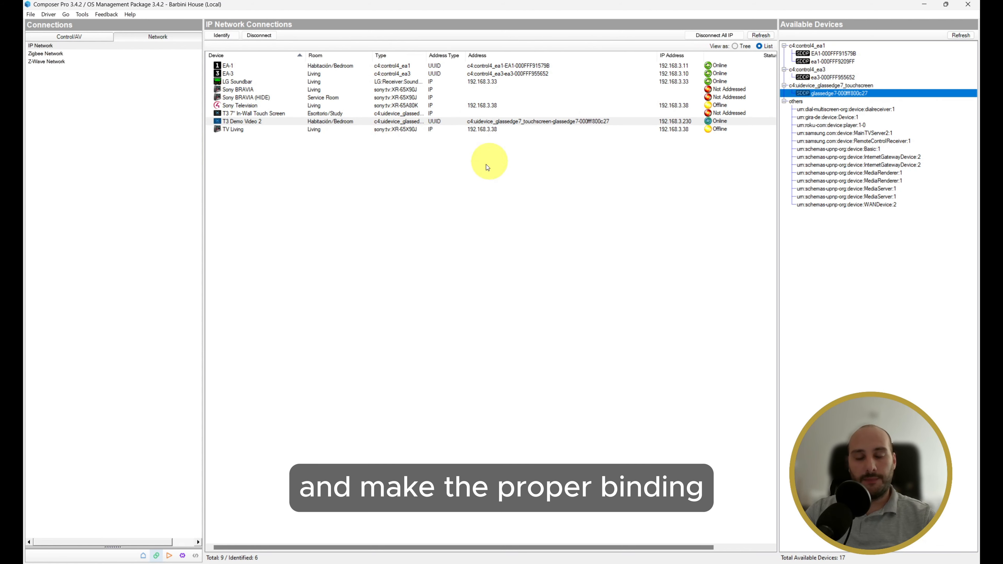
{"action": "left_click", "coordinate": [542, 122]}
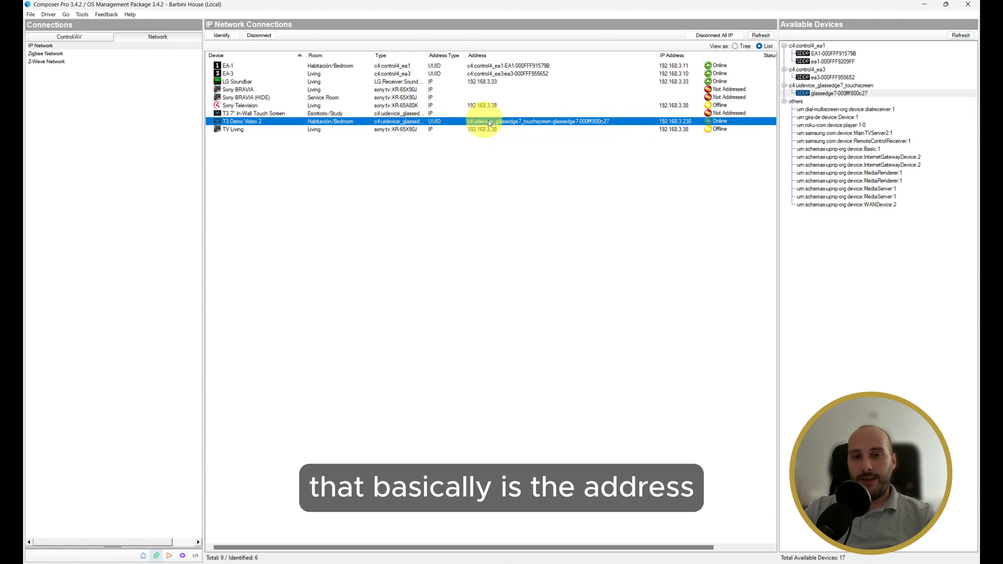
{"action": "double_click", "coordinate": [533, 123]}
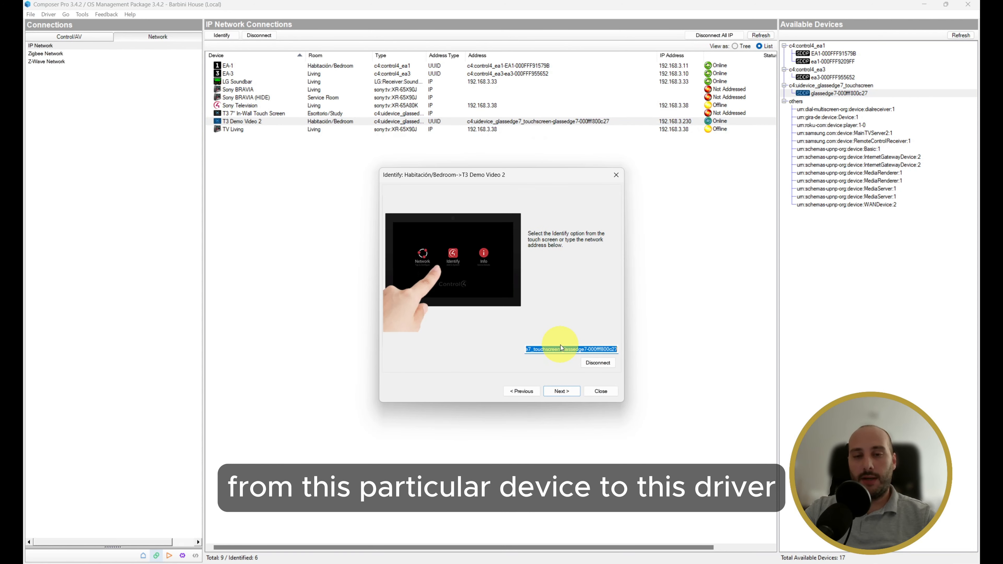
{"action": "left_click", "coordinate": [614, 174]}
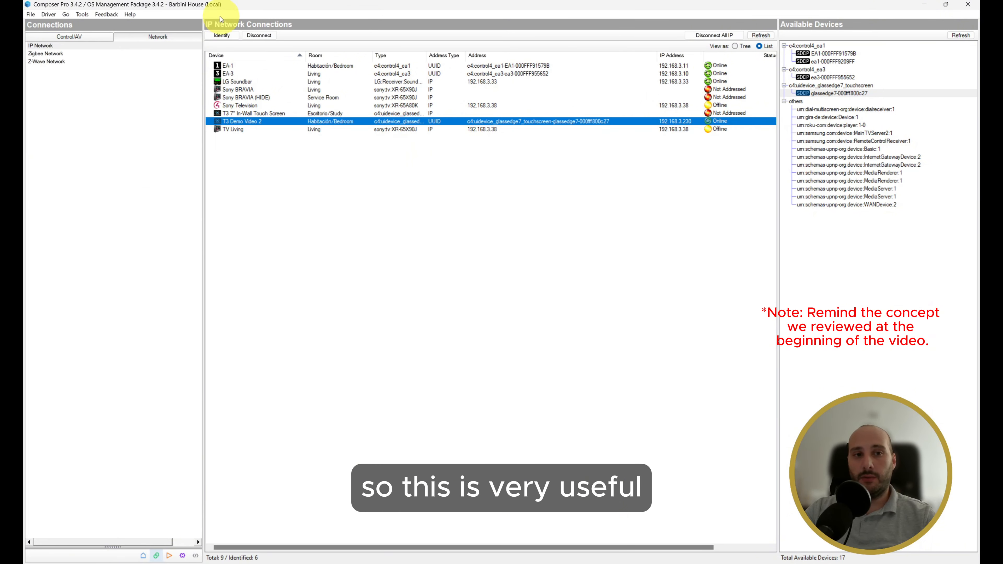
Step: Open System Manager to view the Control4 devices on the network
{"action": "left_click", "coordinate": [82, 15]}
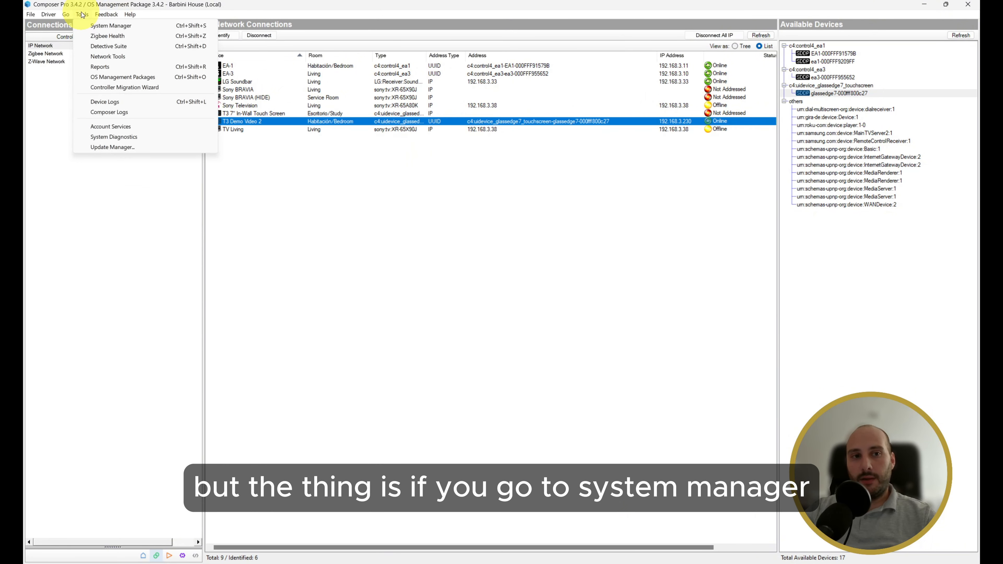
{"action": "left_click", "coordinate": [104, 26]}
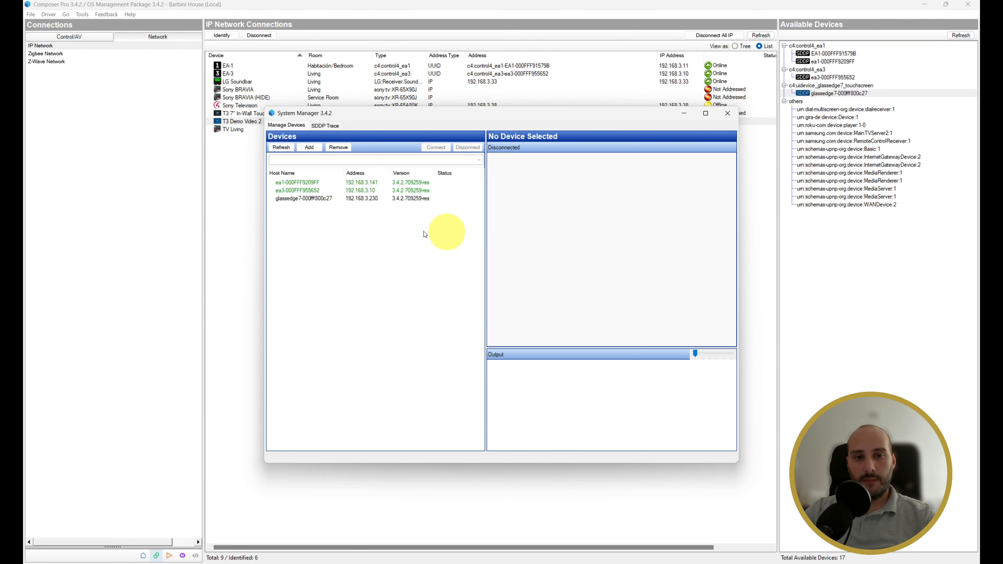
Step: Connect to the glassedge7 touchscreen in System Manager, change its hostname to T3DemoVideo and accept the required reboot
{"action": "left_click", "coordinate": [293, 199]}
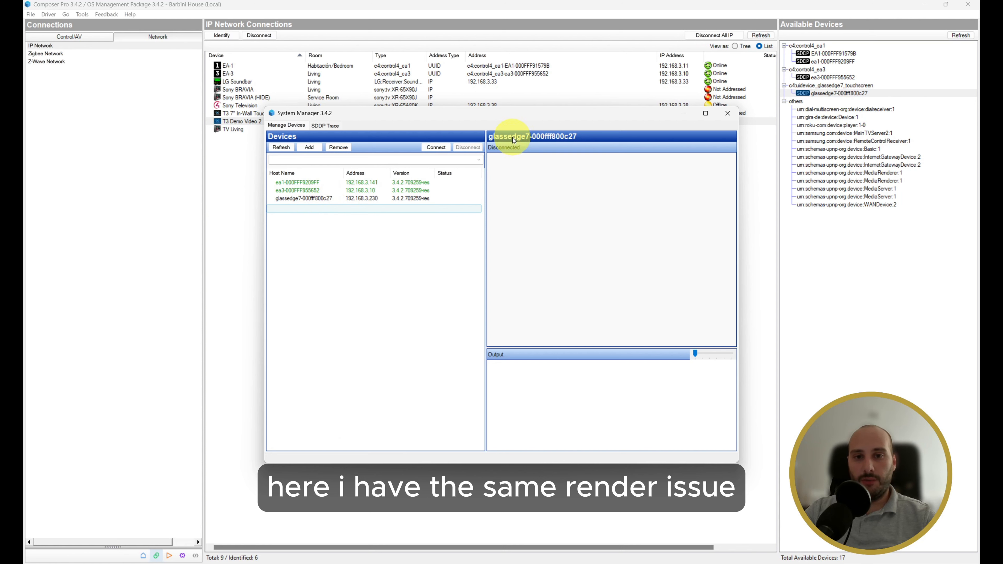
{"action": "left_click", "coordinate": [434, 148]}
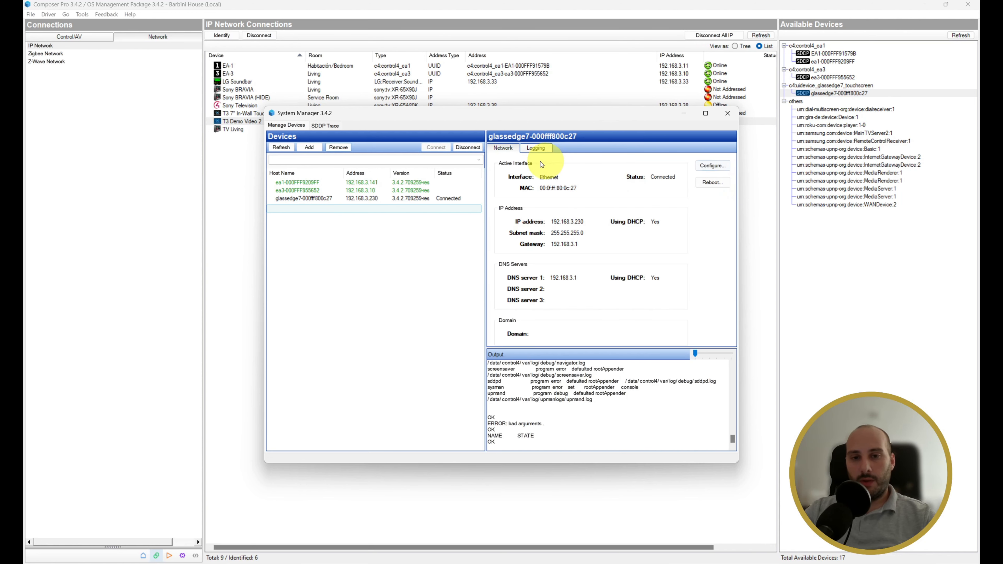
{"action": "left_click", "coordinate": [713, 165]}
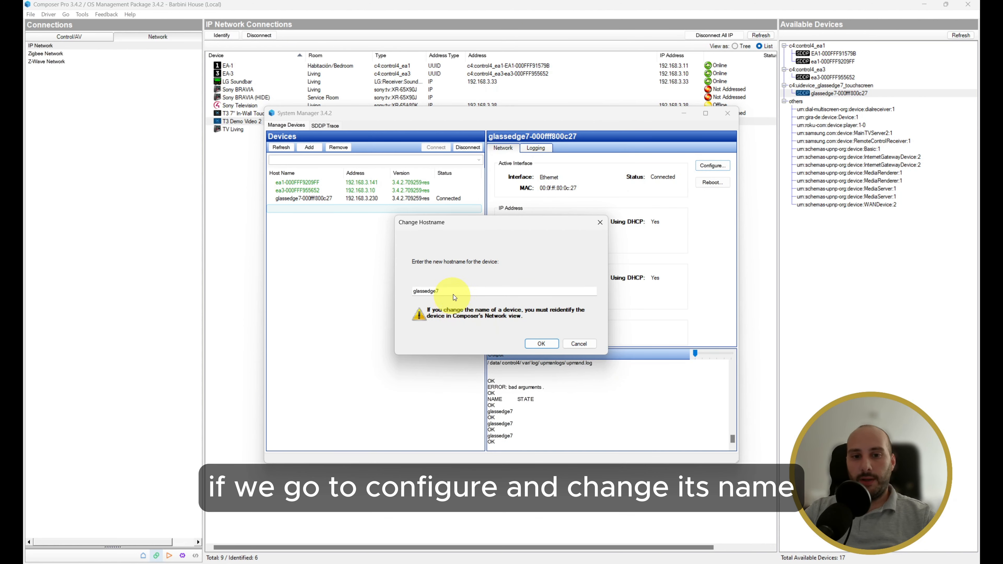
{"action": "left_click_drag", "start_coordinate": [452, 292], "coordinate": [358, 288]}
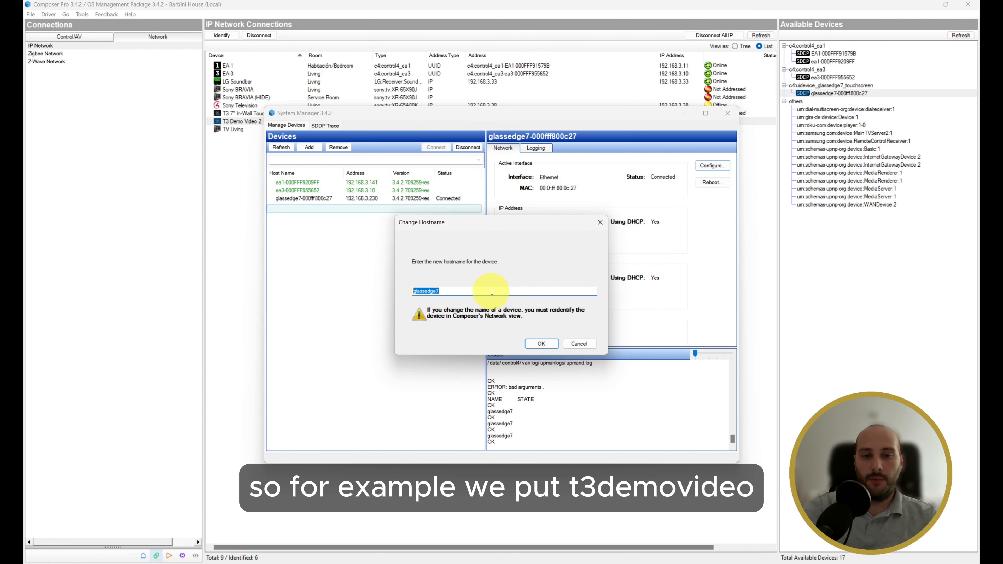
{"action": "type", "text": "t"}
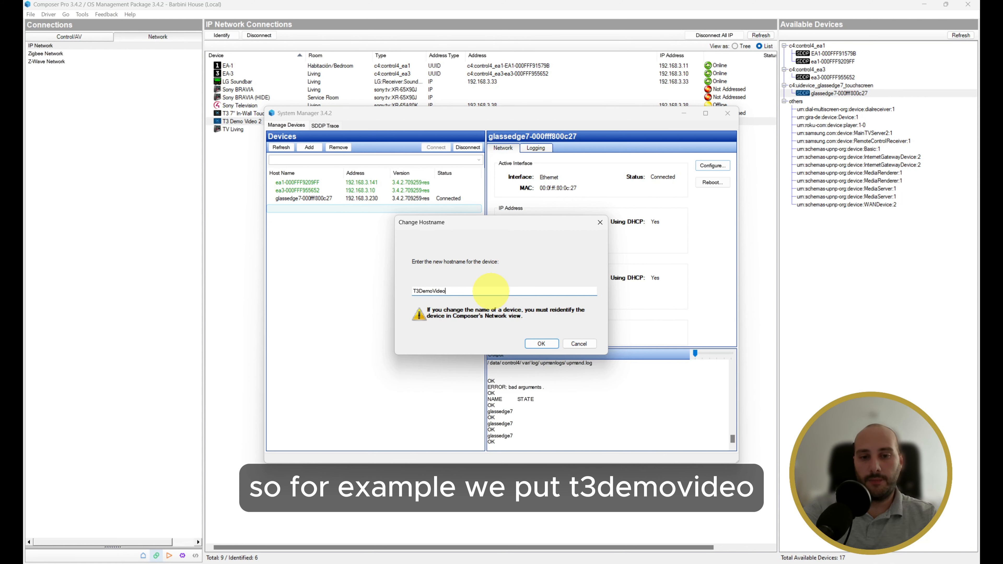
{"action": "key", "text": "Return"}
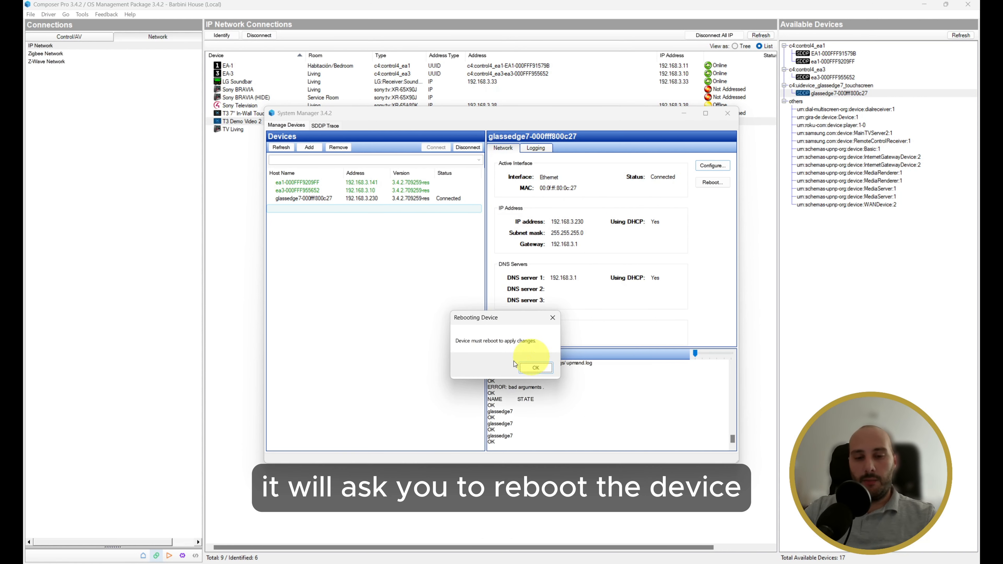
{"action": "left_click", "coordinate": [533, 368]}
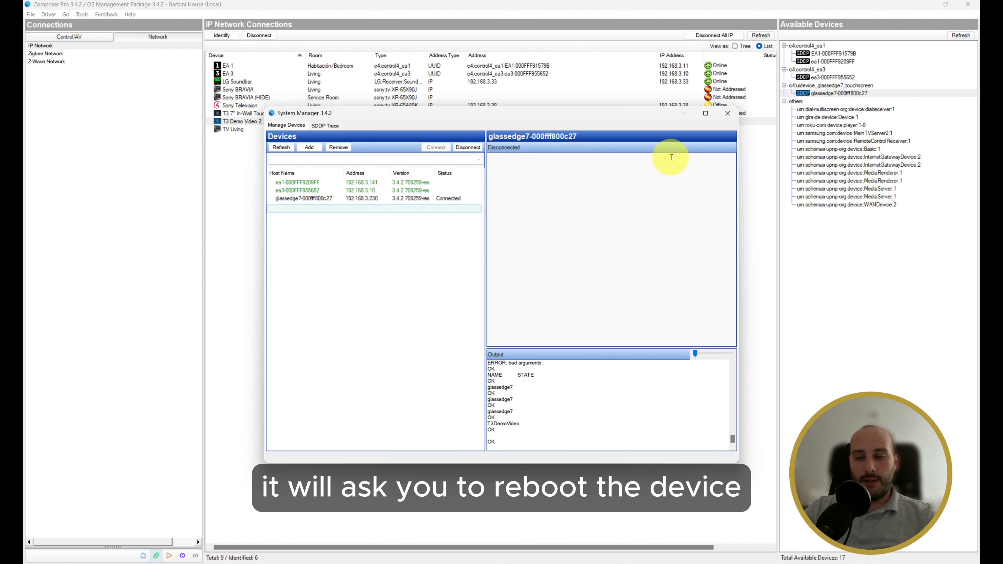
{"action": "left_click", "coordinate": [724, 118]}
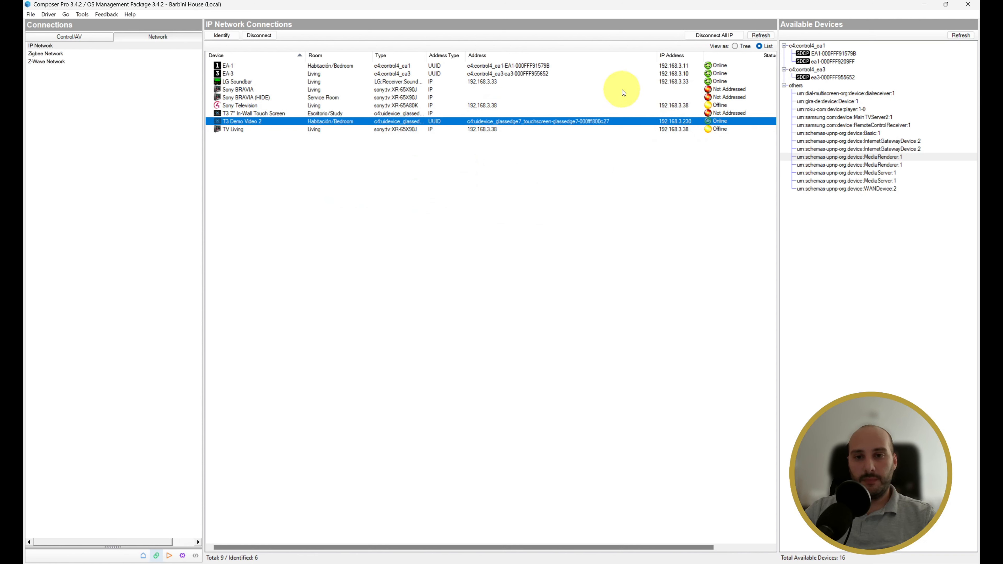
Step: Refresh the IP network connections and check T3 Demo Video 2's connection status while the touchscreen reboots
{"action": "left_click", "coordinate": [602, 139]}
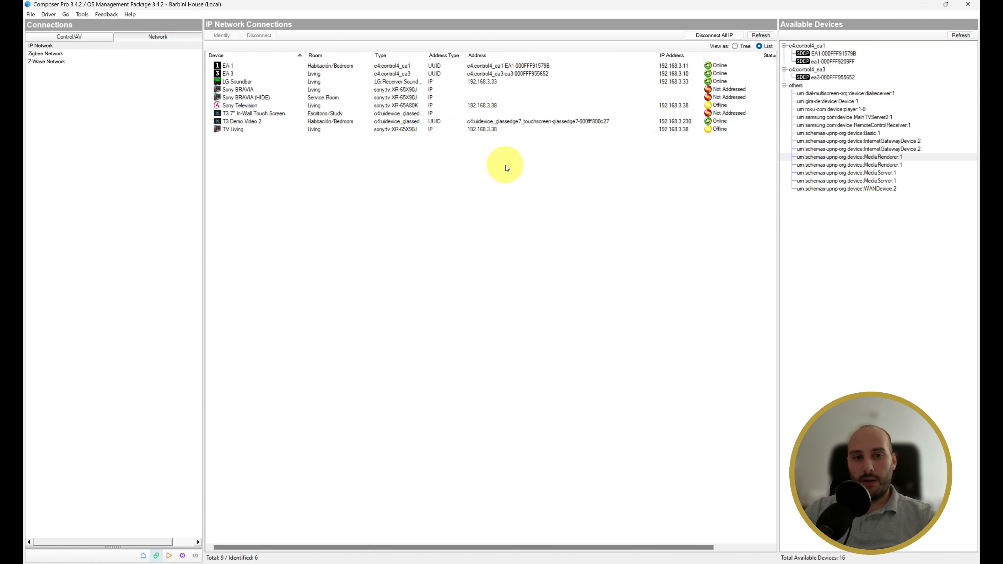
{"action": "left_click", "coordinate": [664, 132]}
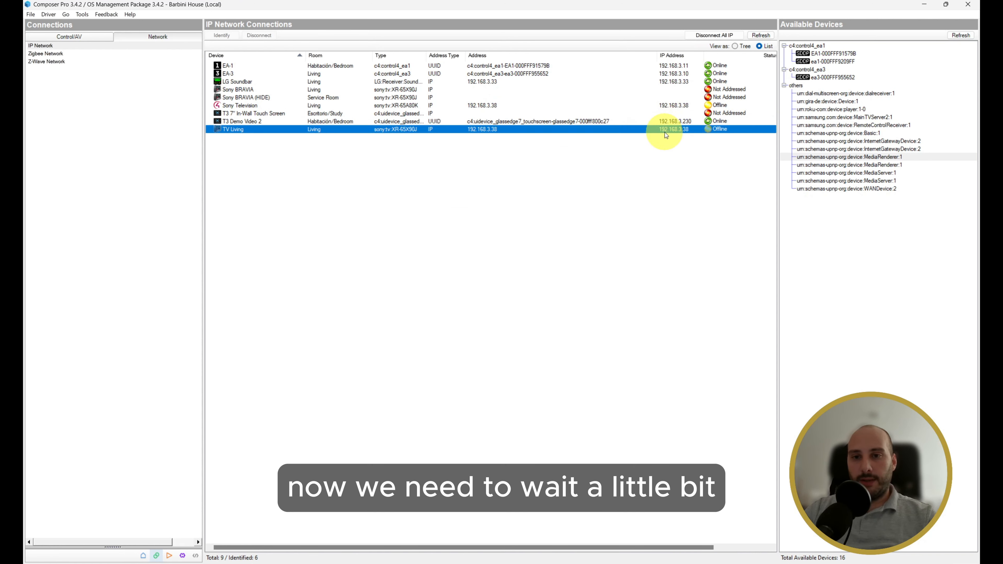
{"action": "left_click", "coordinate": [760, 35]}
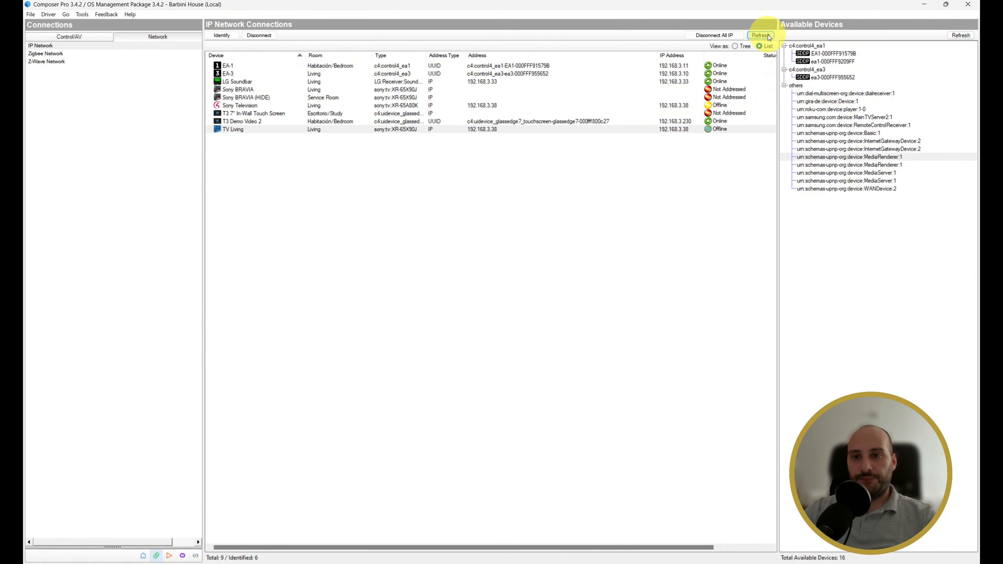
{"action": "left_click", "coordinate": [732, 121]}
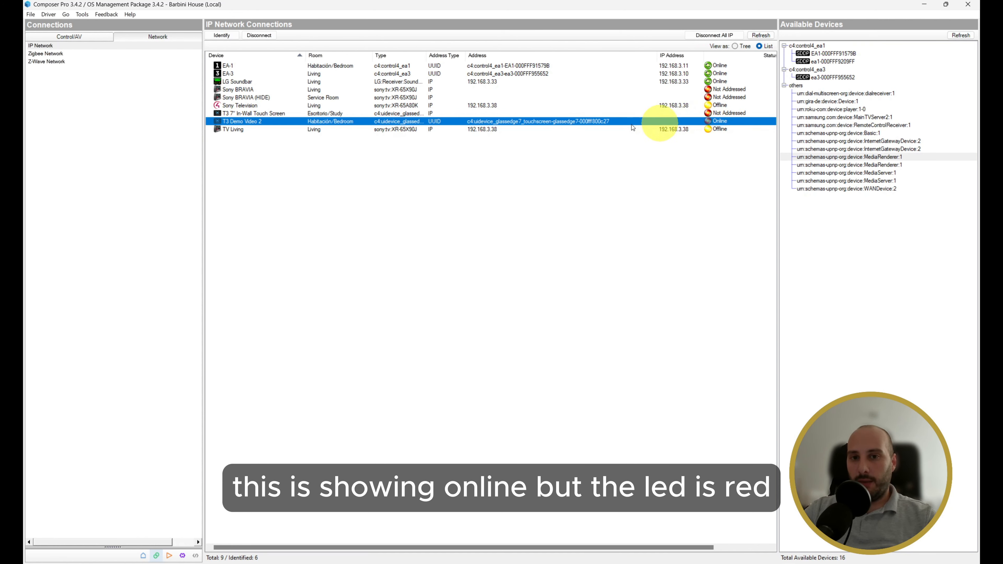
{"action": "left_click", "coordinate": [755, 35]}
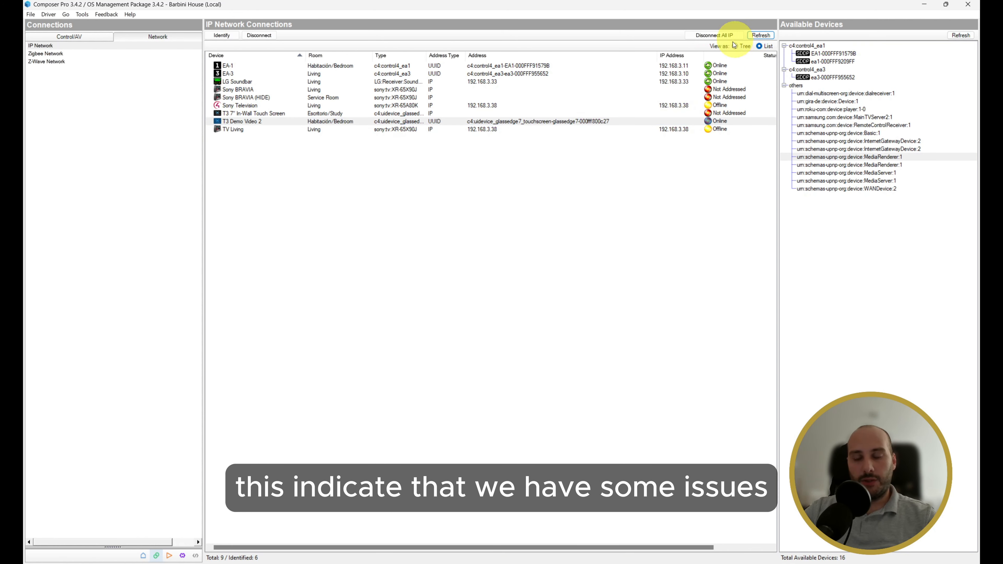
{"action": "left_click", "coordinate": [636, 123]}
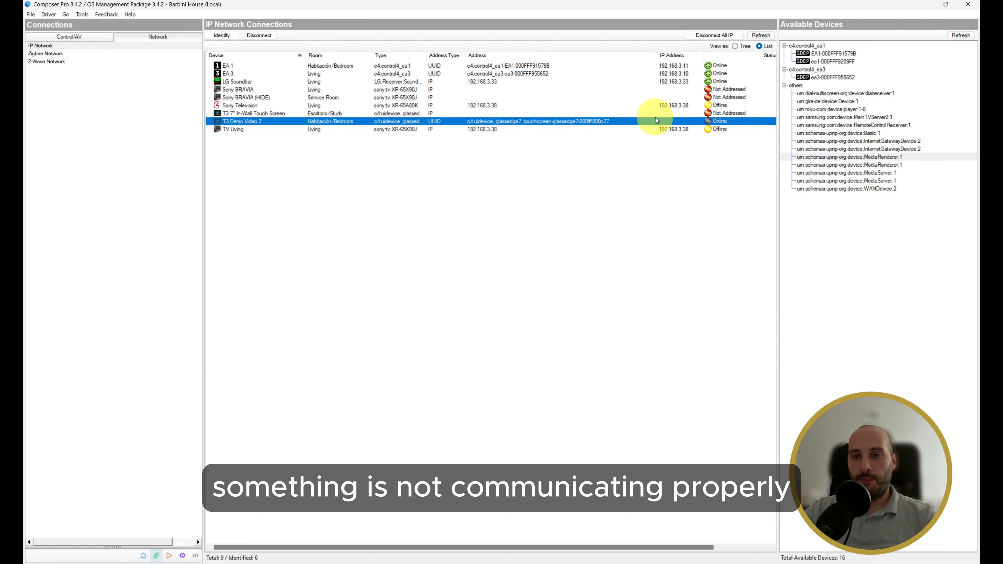
{"action": "left_click", "coordinate": [754, 35]}
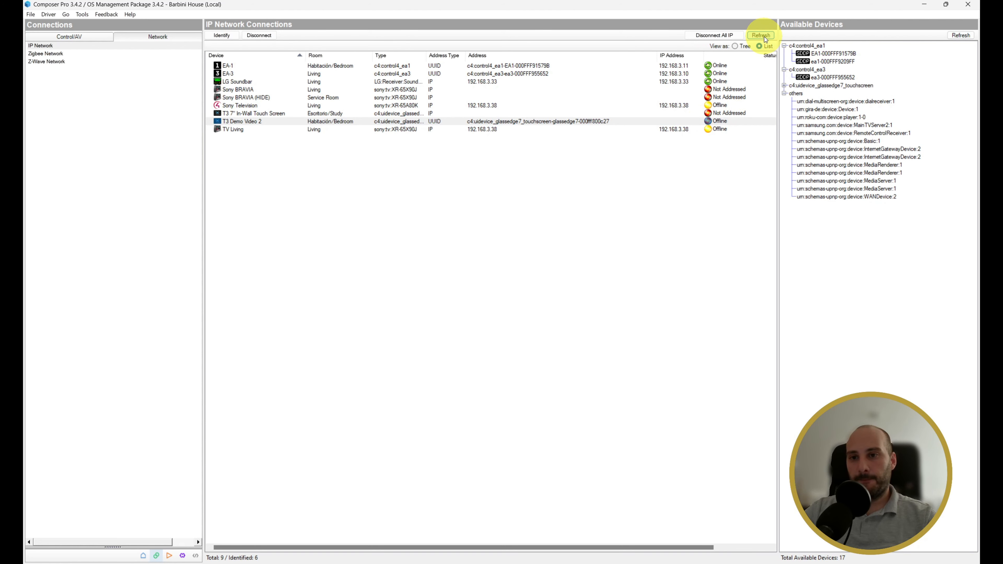
Step: Expand the c4:uidevice_glassedge7_touchscreen group in the available devices and inspect the renamed T3DemoVideo entry
{"action": "left_click", "coordinate": [784, 86]}
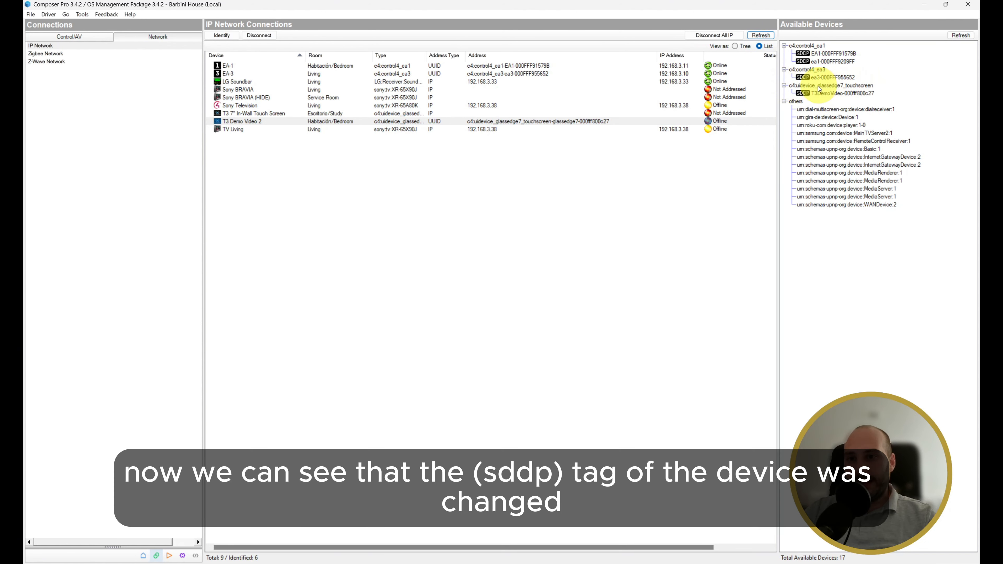
{"action": "left_click", "coordinate": [815, 84]}
{"action": "left_click", "coordinate": [820, 94]}
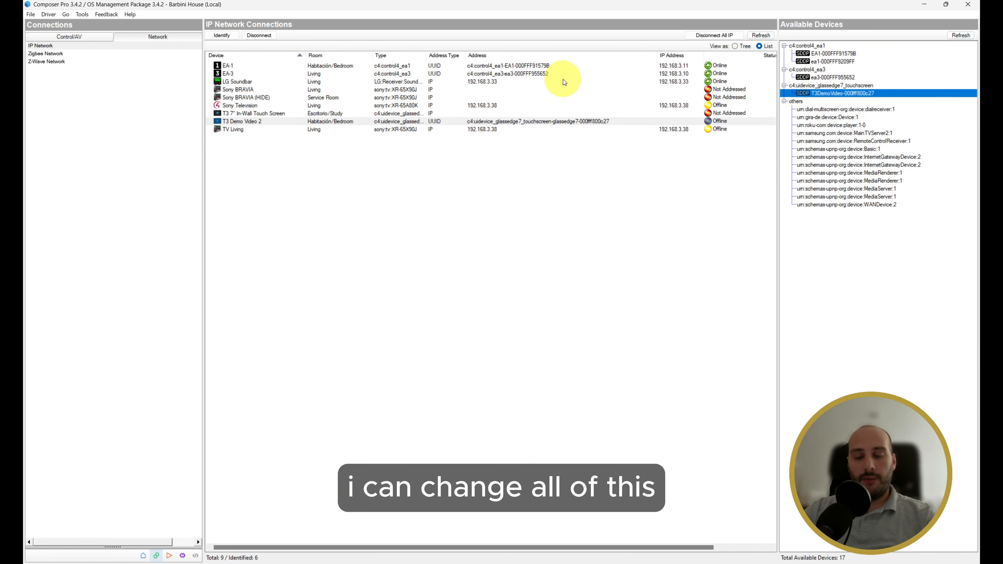
{"action": "left_click", "coordinate": [694, 563]}
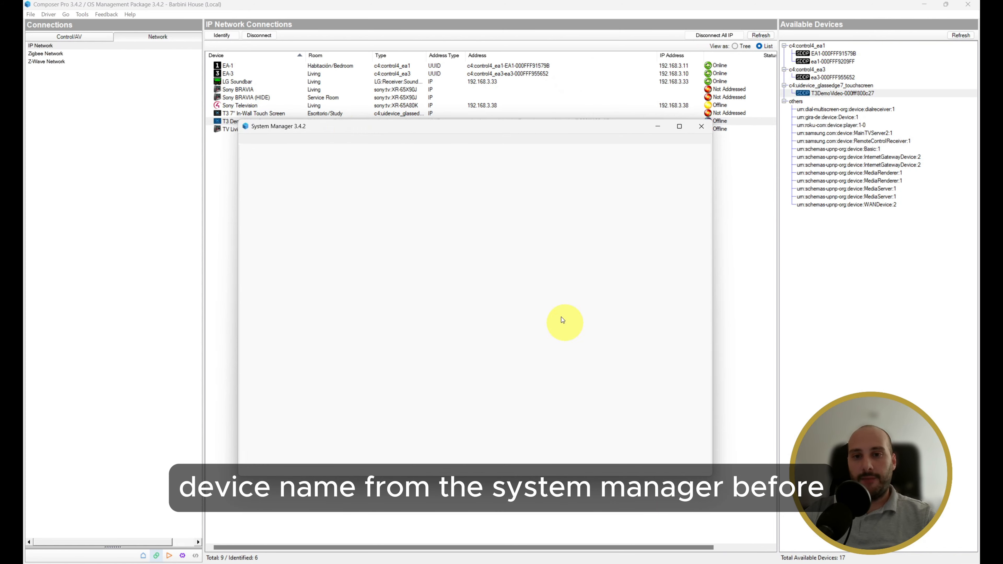
{"action": "left_click_drag", "start_coordinate": [323, 131], "coordinate": [335, 107]}
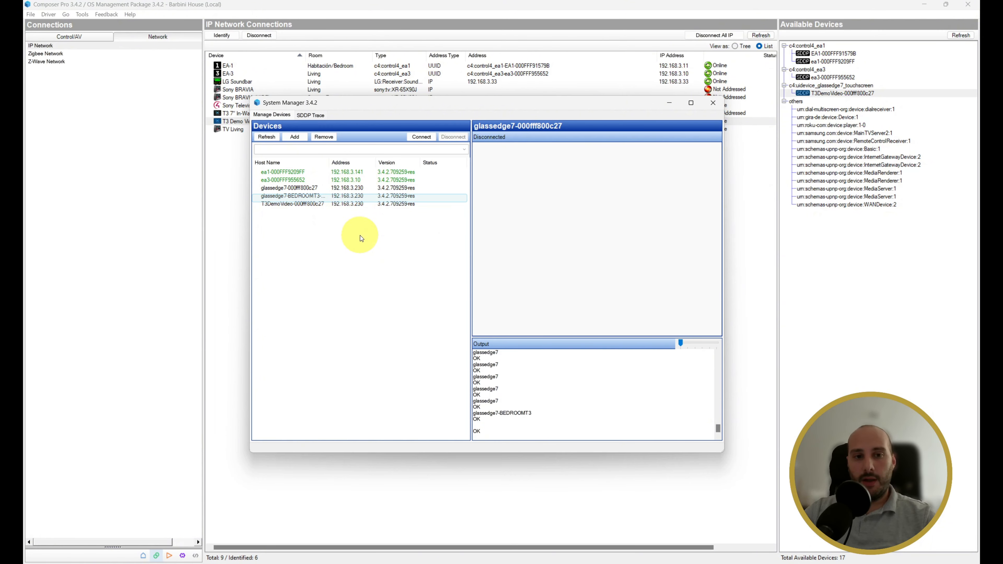
{"action": "left_click", "coordinate": [323, 137]}
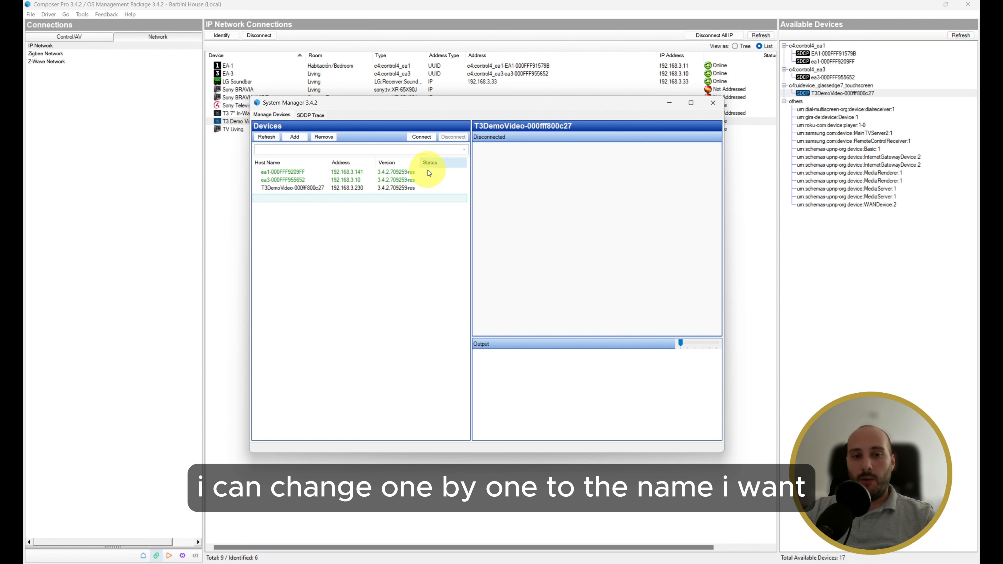
{"action": "left_click", "coordinate": [663, 103]}
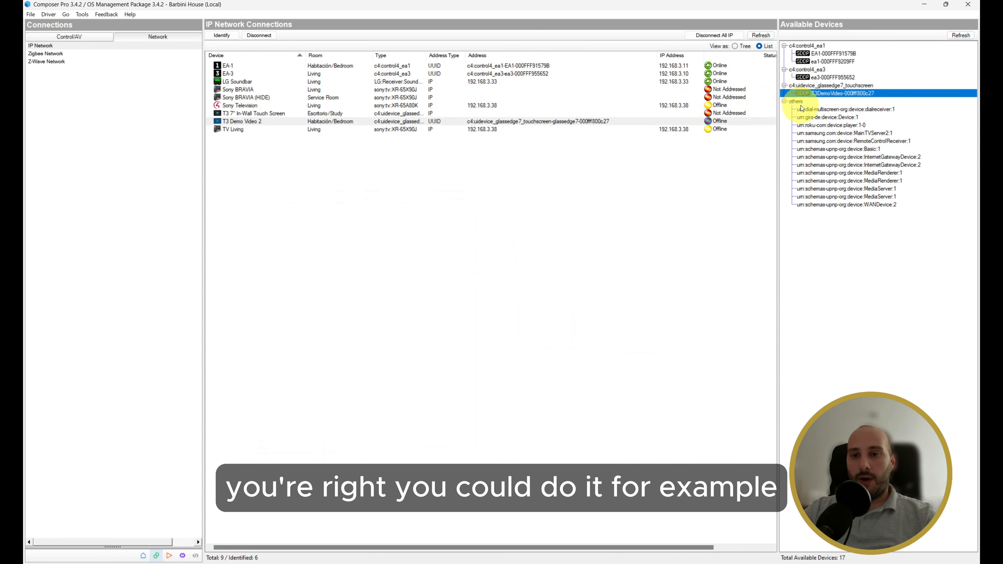
Step: Bind the discovered T3DemoVideo touchscreen from the available devices to T3 Demo Video 2
{"action": "left_click_drag", "start_coordinate": [821, 96], "coordinate": [614, 122]}
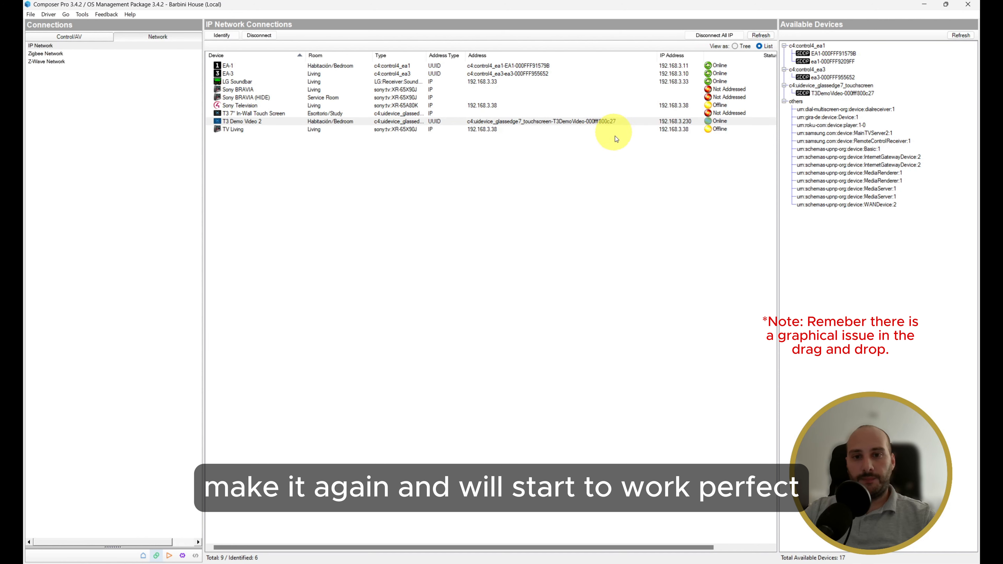
{"action": "left_click", "coordinate": [710, 124]}
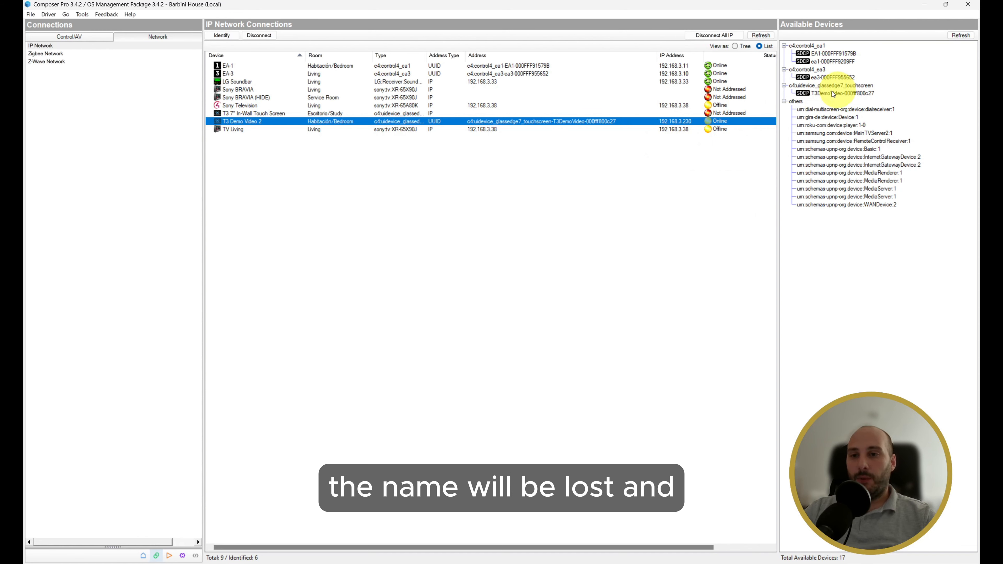
Step: Compare the discovered T3DemoVideo device with T3 Demo Video 2's bound address, and review the host names in System Manager
{"action": "mouse_move", "coordinate": [848, 92]}
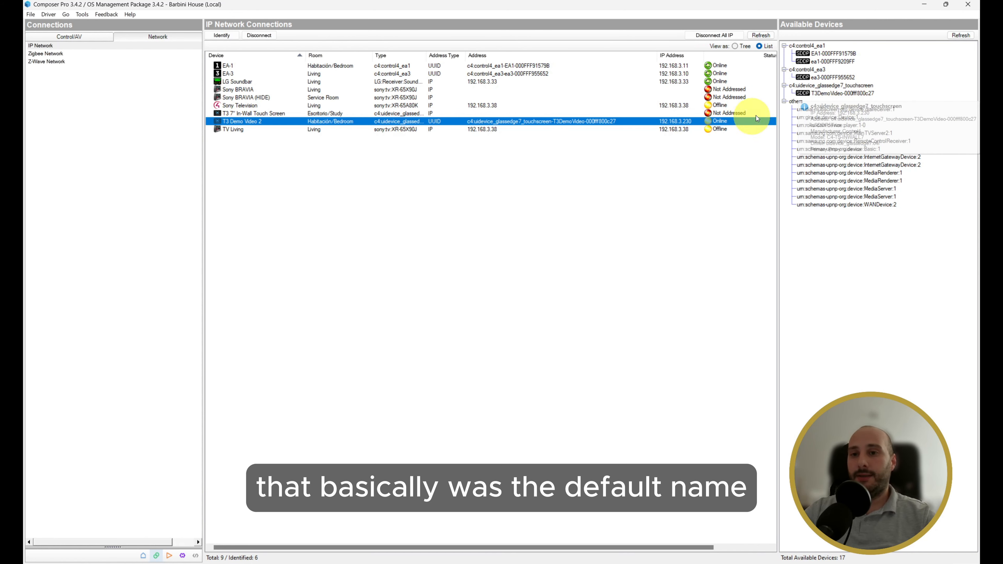
{"action": "left_click", "coordinate": [830, 92]}
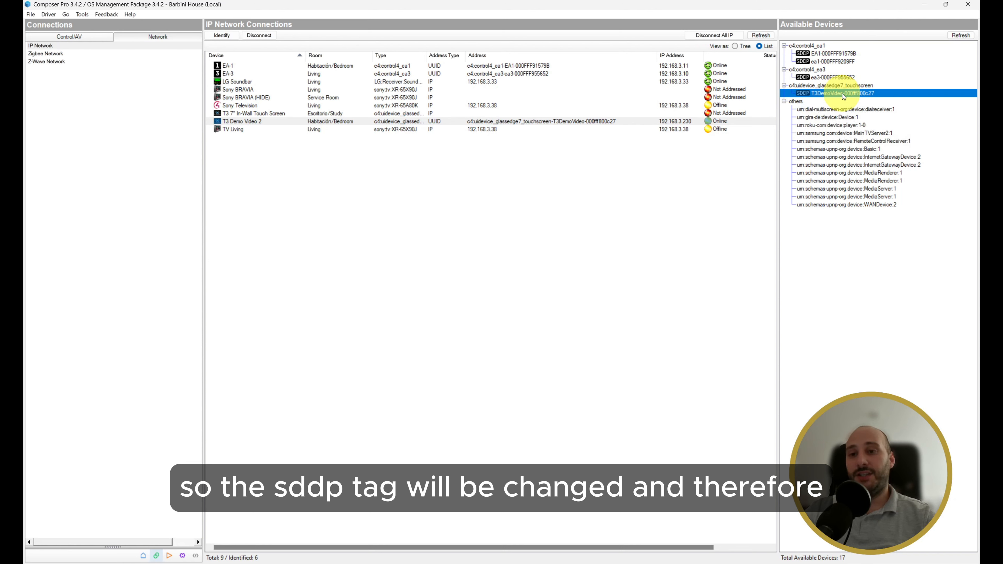
{"action": "left_click", "coordinate": [595, 122]}
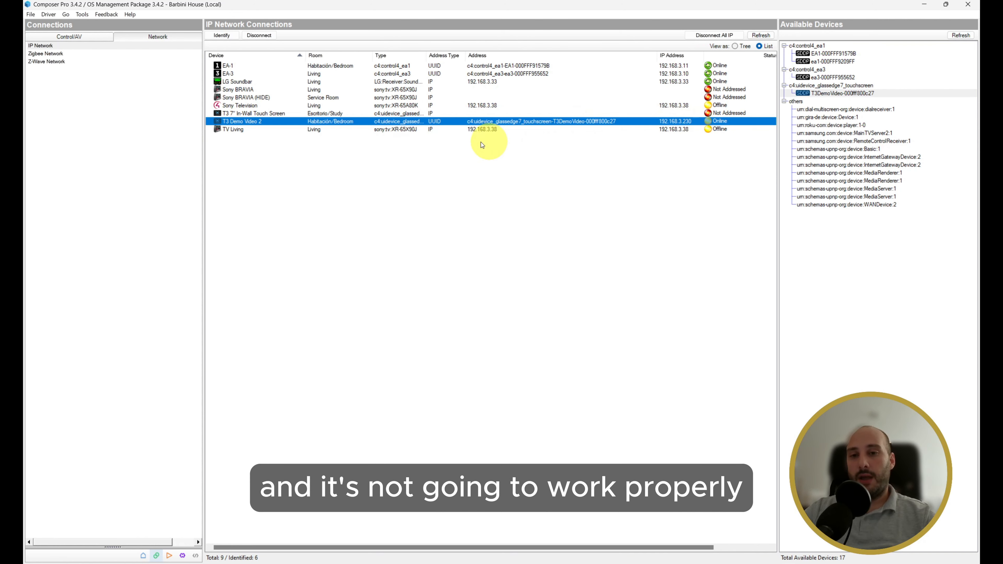
{"action": "left_click", "coordinate": [357, 137]}
{"action": "left_click", "coordinate": [445, 121]}
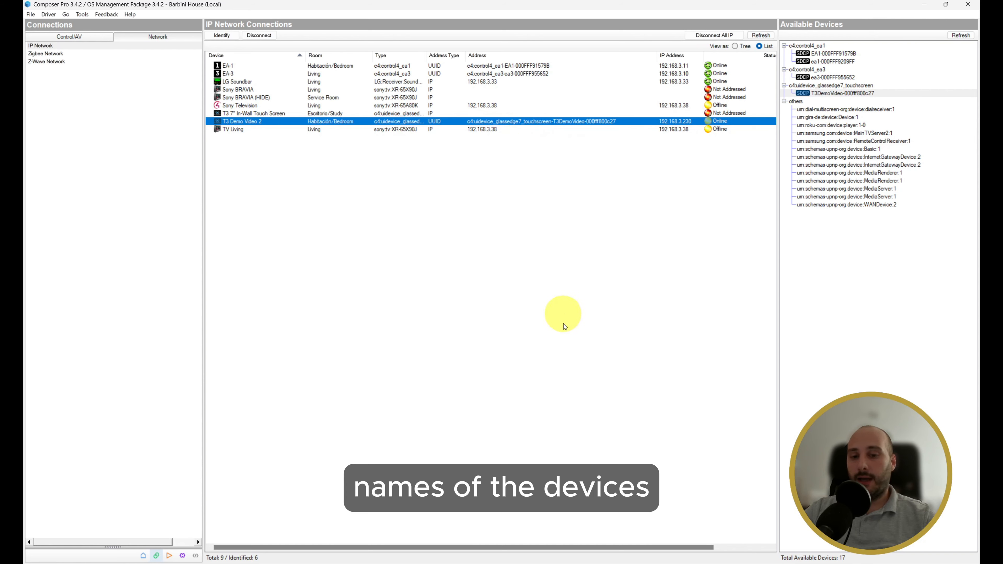
{"action": "left_click", "coordinate": [688, 563]}
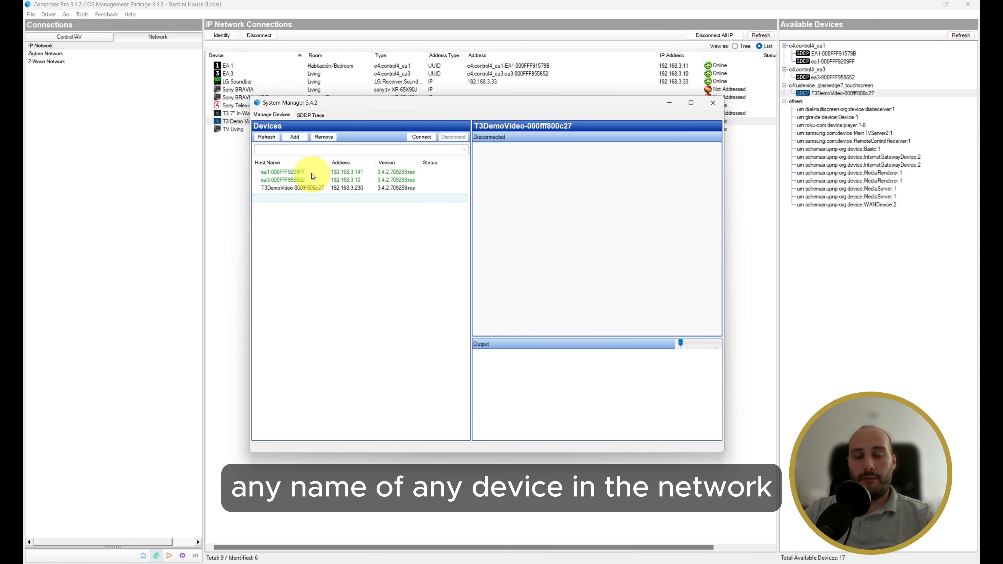
{"action": "left_click", "coordinate": [670, 104]}
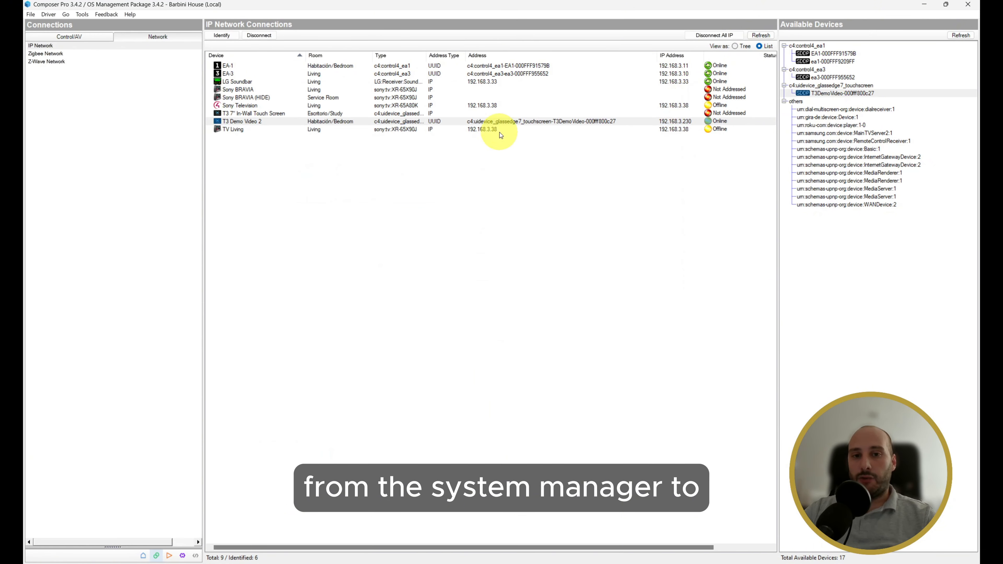
{"action": "left_click", "coordinate": [507, 121]}
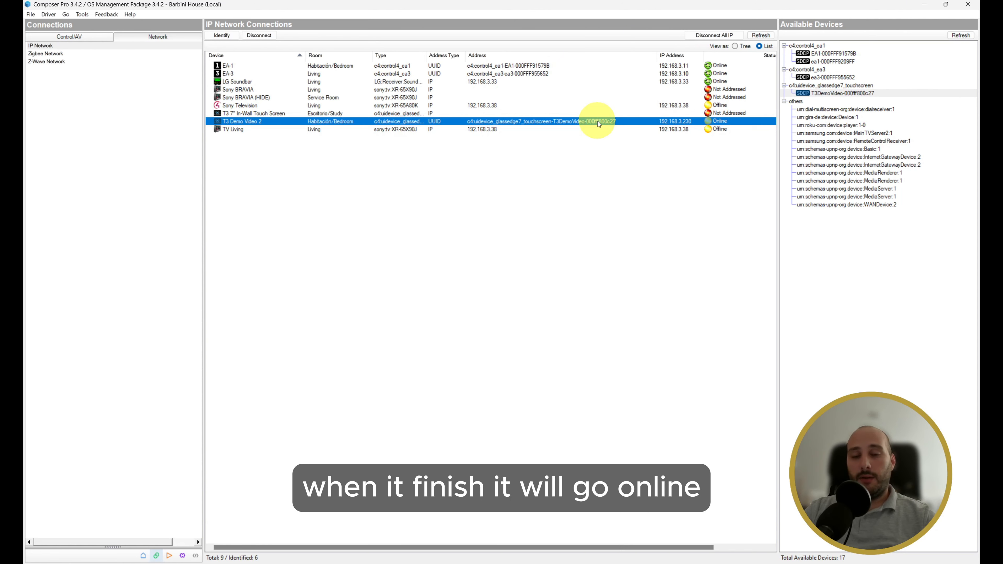
{"action": "mouse_move", "coordinate": [831, 99]}
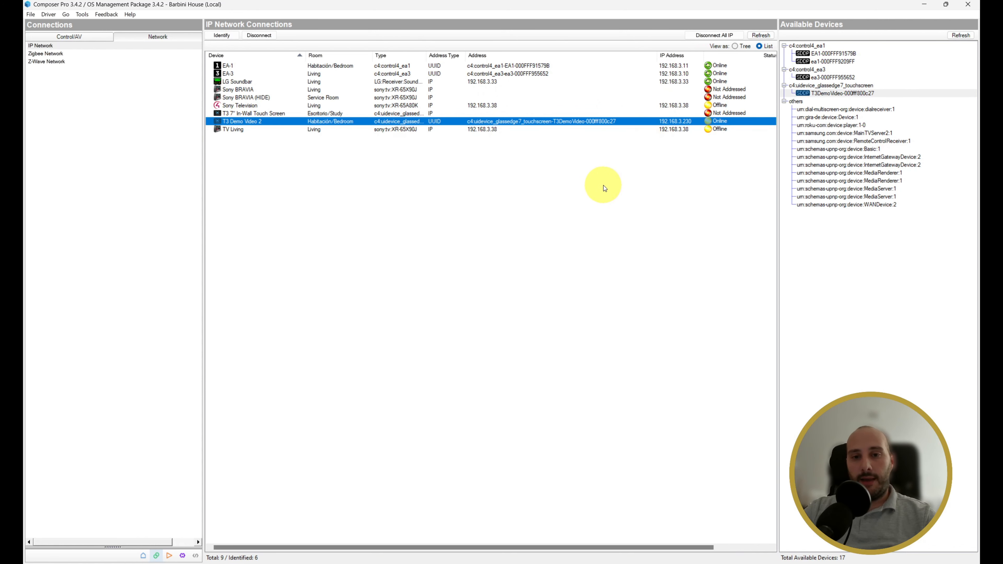
Step: Disconnect T3 Demo Video 2 from its SDDP network address in the Identify dialog and reselect its entry
{"action": "double_click", "coordinate": [576, 121]}
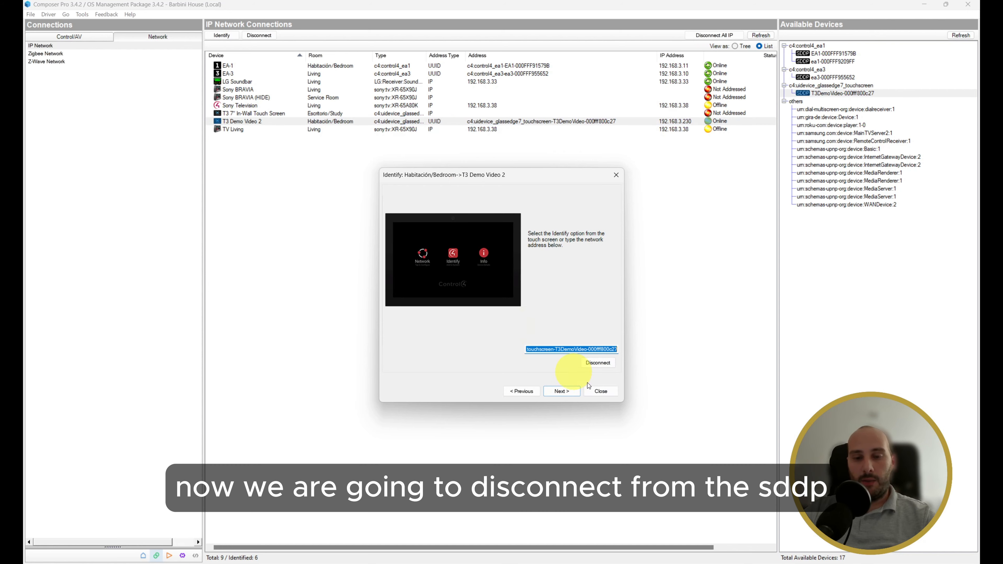
{"action": "left_click", "coordinate": [597, 363]}
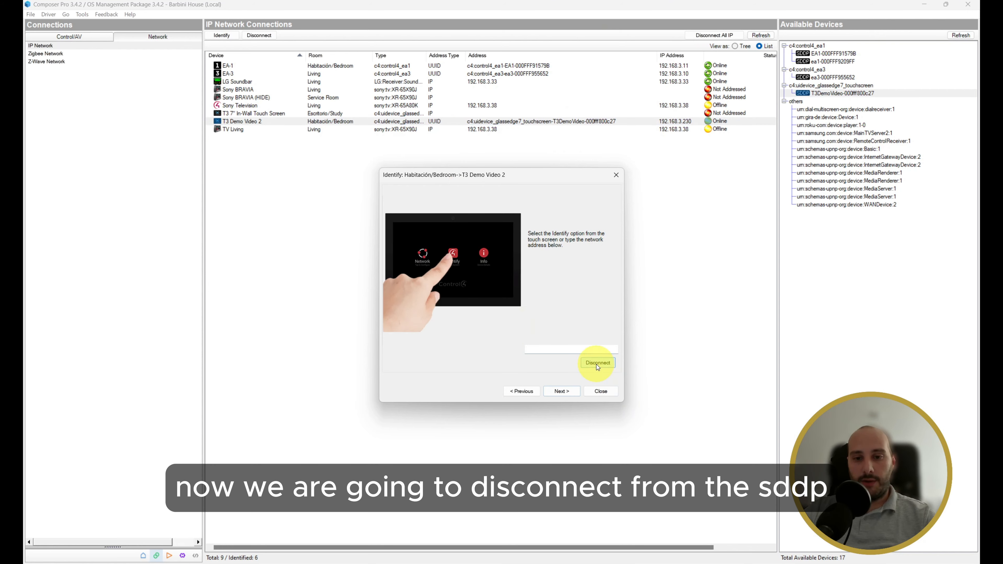
{"action": "left_click", "coordinate": [603, 391]}
{"action": "left_click", "coordinate": [529, 113]}
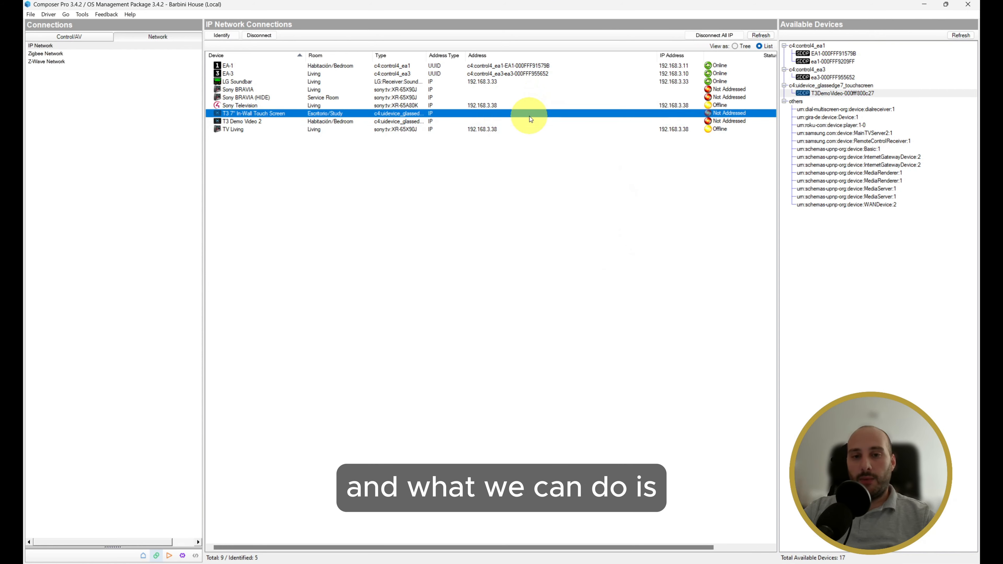
{"action": "left_click", "coordinate": [494, 121]}
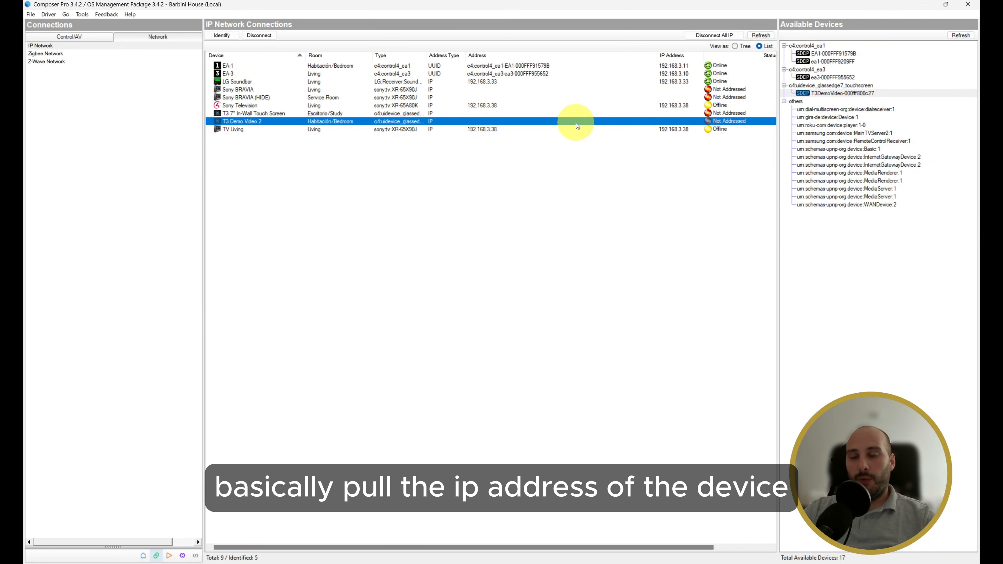
Step: Look up the discovered T3DemoVideo touchscreen's IP address and identify T3 Demo Video 2 by the network address 192.168.3.230
{"action": "left_click", "coordinate": [861, 93]}
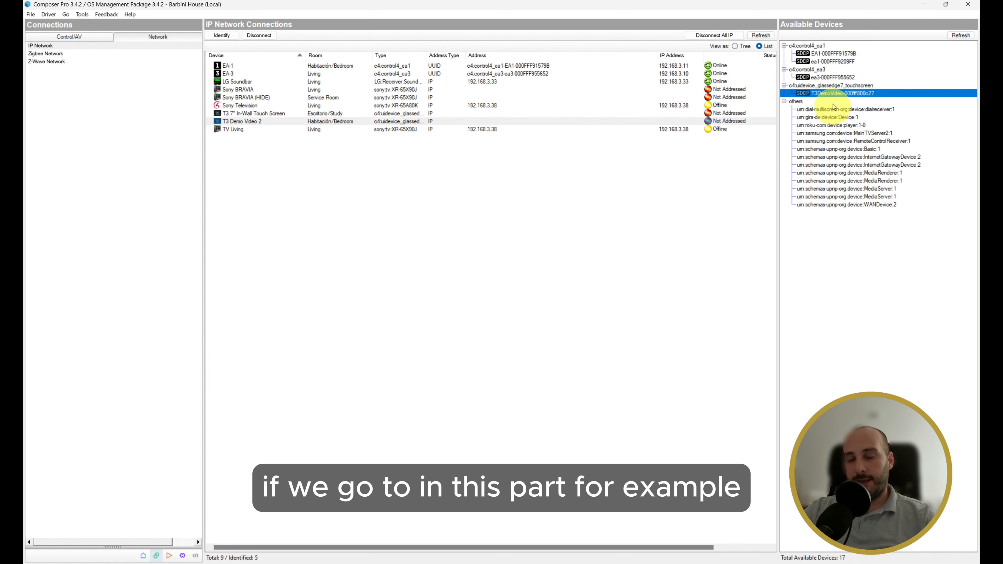
{"action": "mouse_move", "coordinate": [831, 81]}
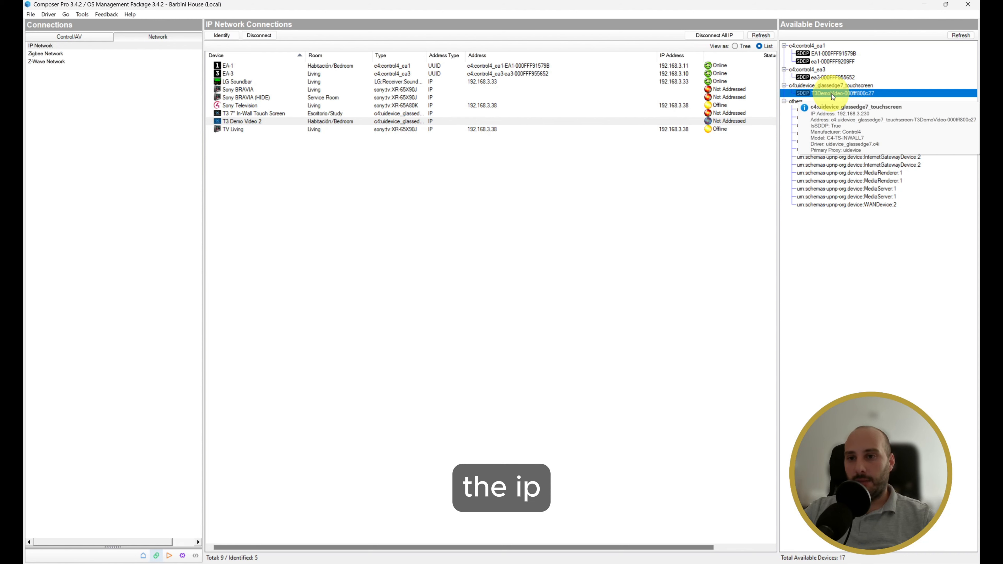
{"action": "double_click", "coordinate": [517, 123]}
{"action": "left_click", "coordinate": [563, 348]}
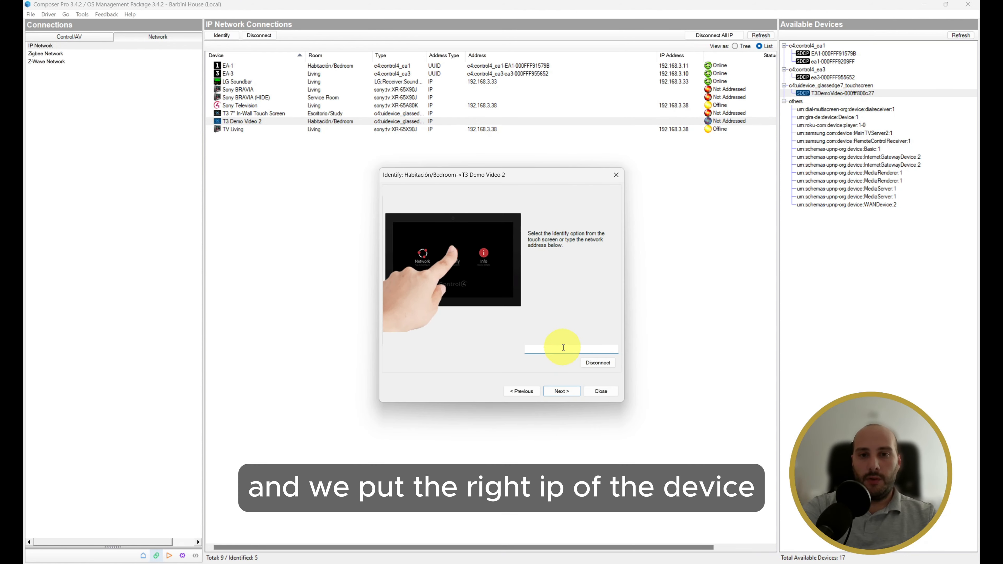
{"action": "type", "text": "19"}
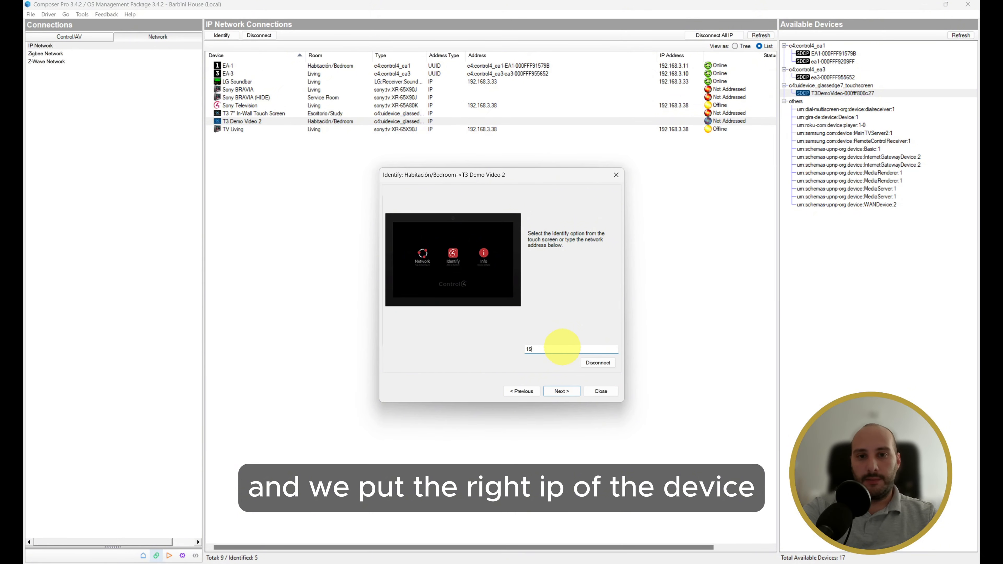
{"action": "type", "text": "2.16"}
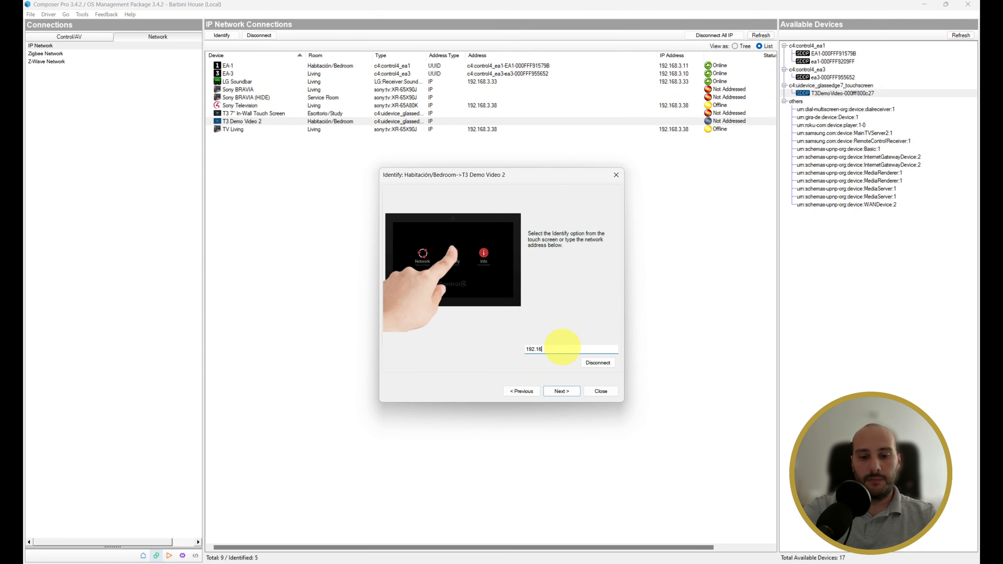
{"action": "type", "text": "8.3.230"}
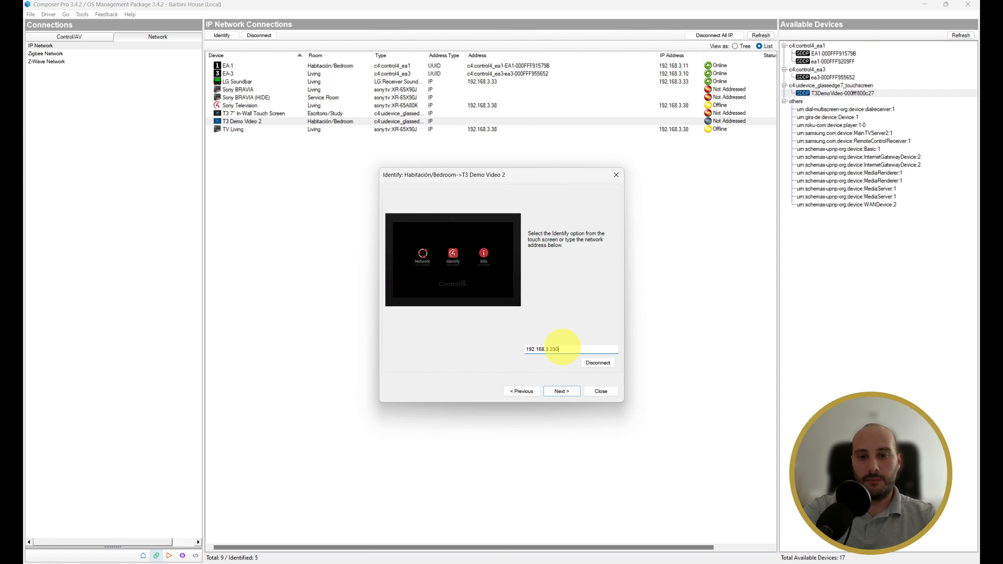
{"action": "key", "text": "Return"}
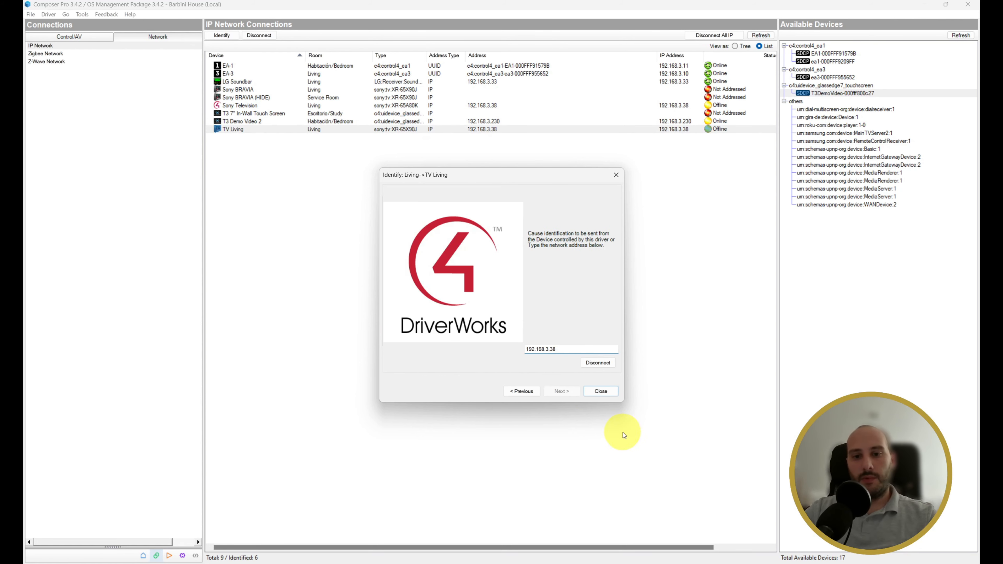
{"action": "left_click", "coordinate": [600, 390]}
Step: Refresh the IP network connections and check the online status of T3 Demo Video 2
{"action": "left_click", "coordinate": [559, 121]}
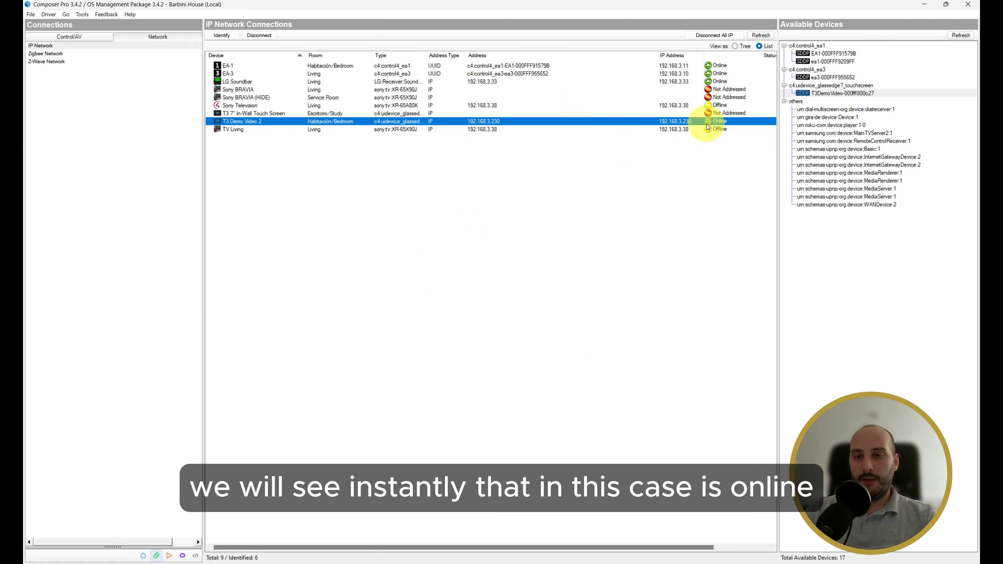
{"action": "left_click", "coordinate": [758, 38]}
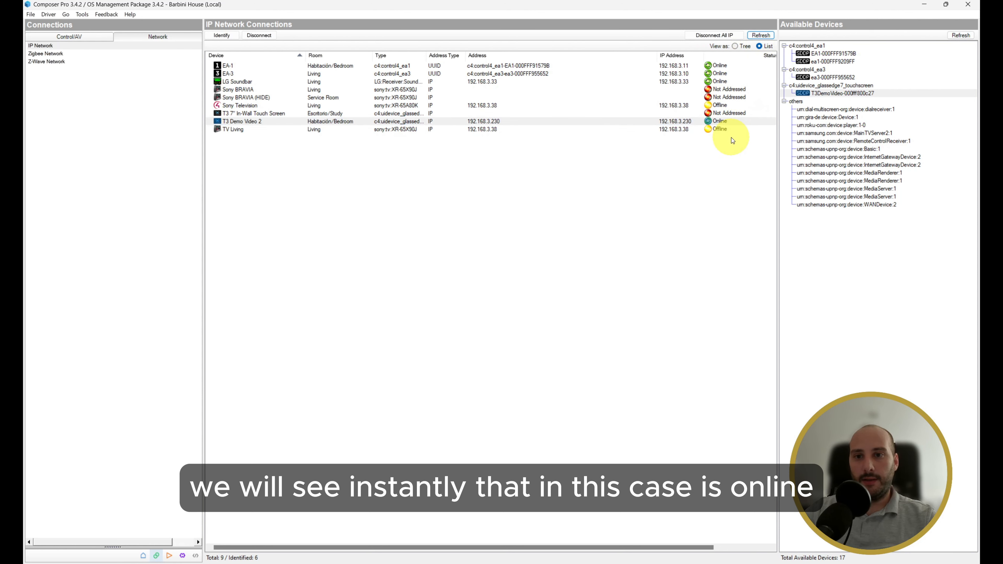
{"action": "left_click", "coordinate": [725, 127]}
{"action": "left_click", "coordinate": [708, 121]}
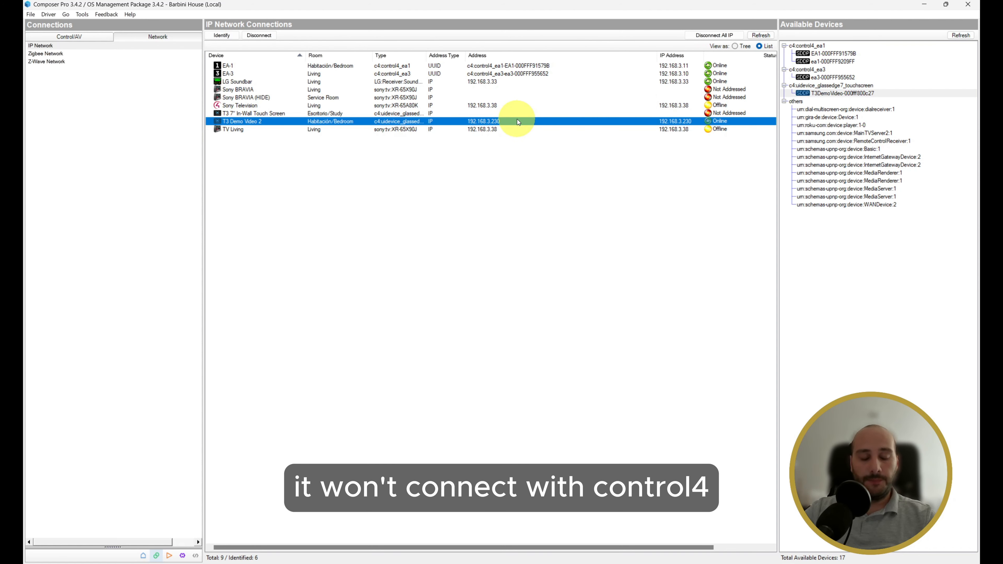
{"action": "left_click", "coordinate": [543, 129]}
{"action": "left_click", "coordinate": [535, 121]}
{"action": "left_click", "coordinate": [529, 129]}
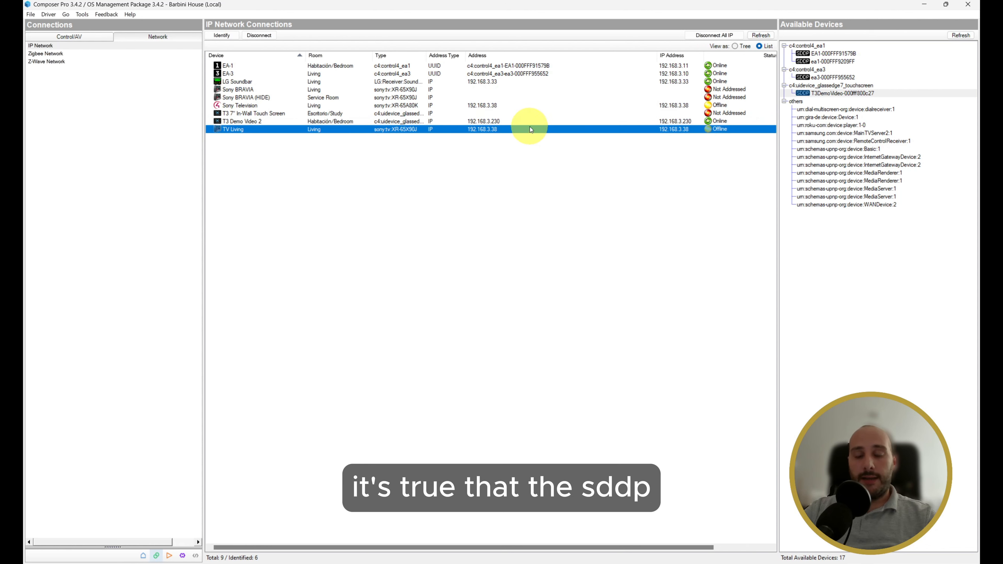
{"action": "left_click", "coordinate": [542, 121]}
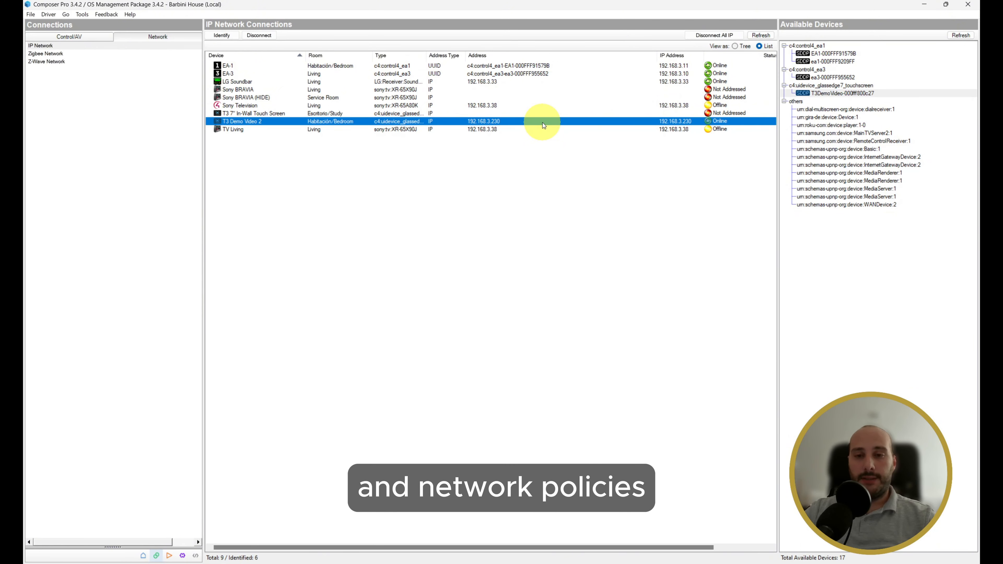
{"action": "left_click", "coordinate": [517, 131]}
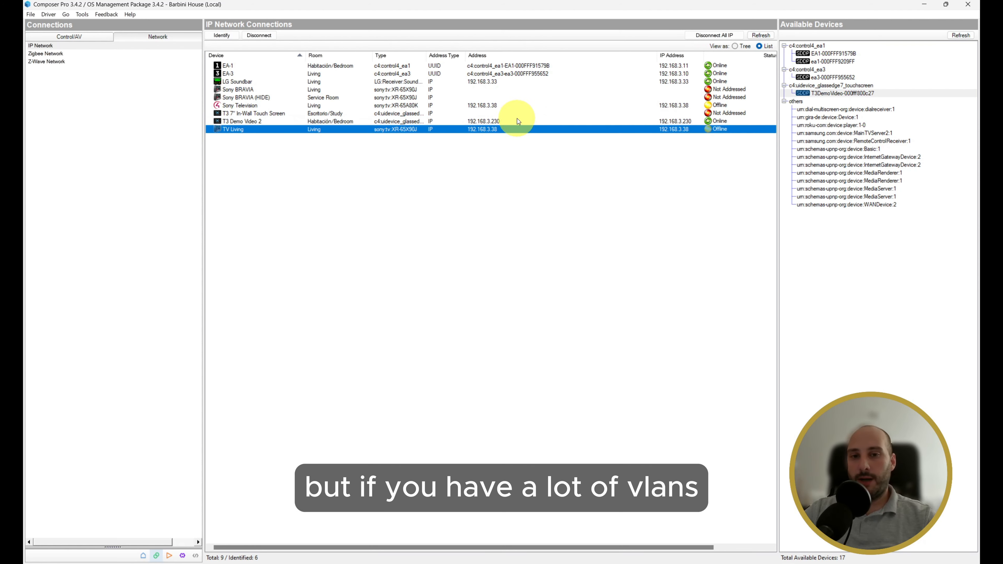
{"action": "left_click", "coordinate": [517, 119]}
{"action": "left_click", "coordinate": [515, 132]}
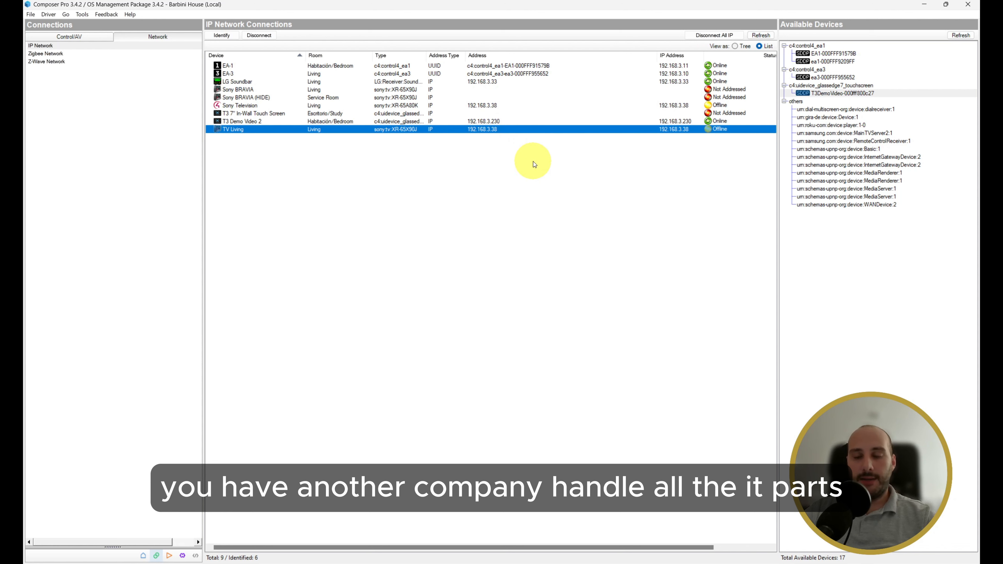
{"action": "left_click", "coordinate": [538, 122]}
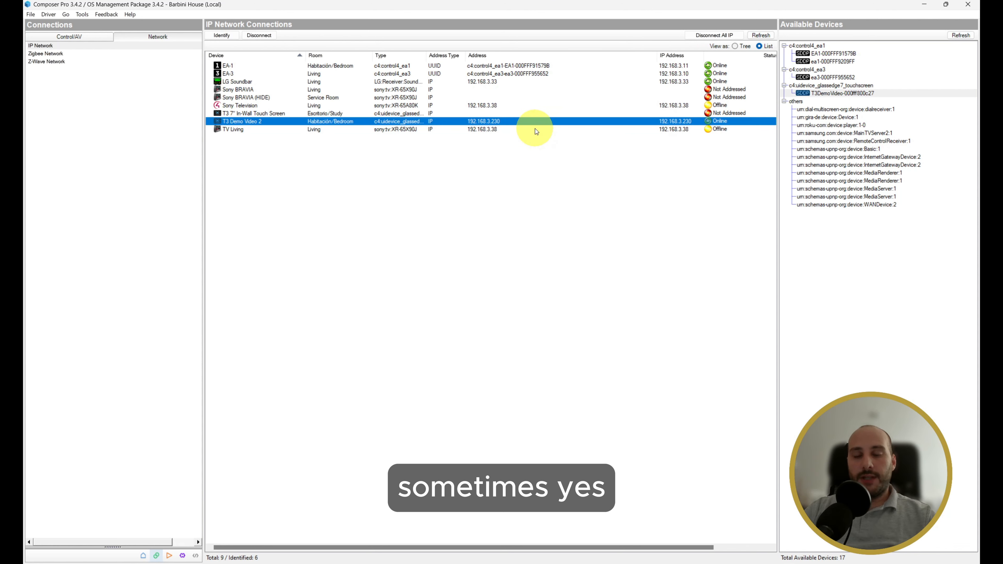
{"action": "left_click", "coordinate": [535, 128]}
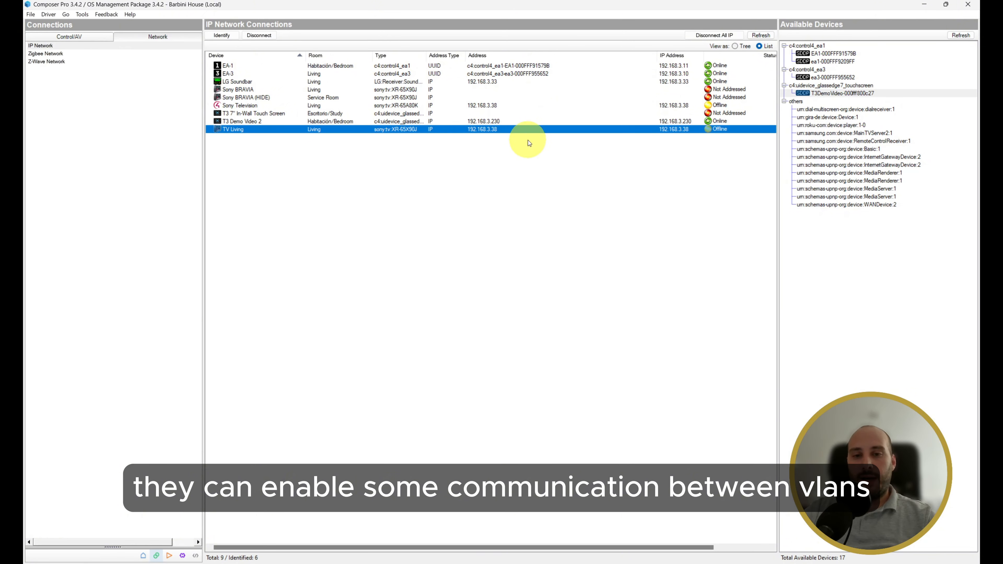
{"action": "left_click", "coordinate": [532, 115]}
{"action": "left_click", "coordinate": [527, 127]}
{"action": "left_click", "coordinate": [525, 123]}
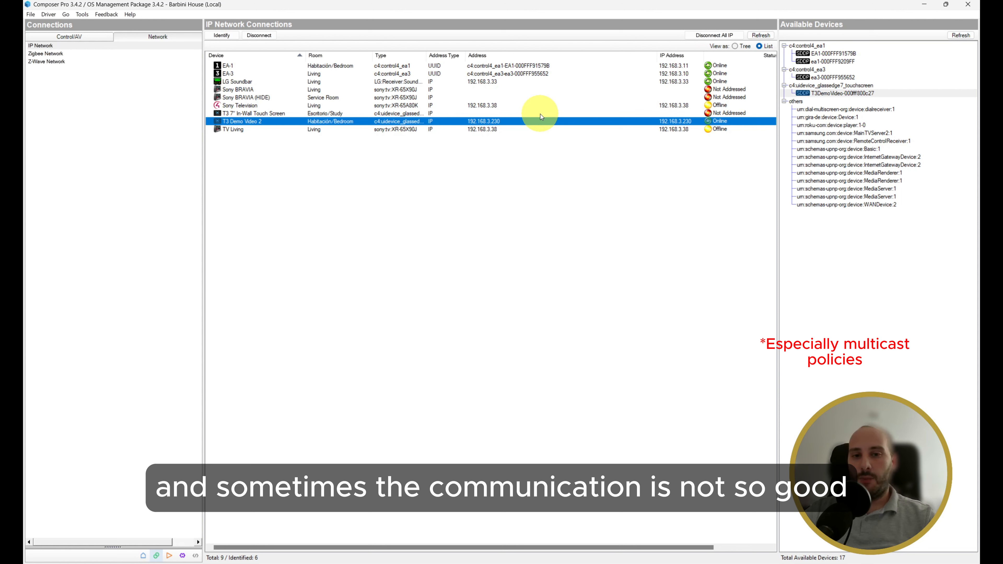
{"action": "left_click", "coordinate": [590, 130]}
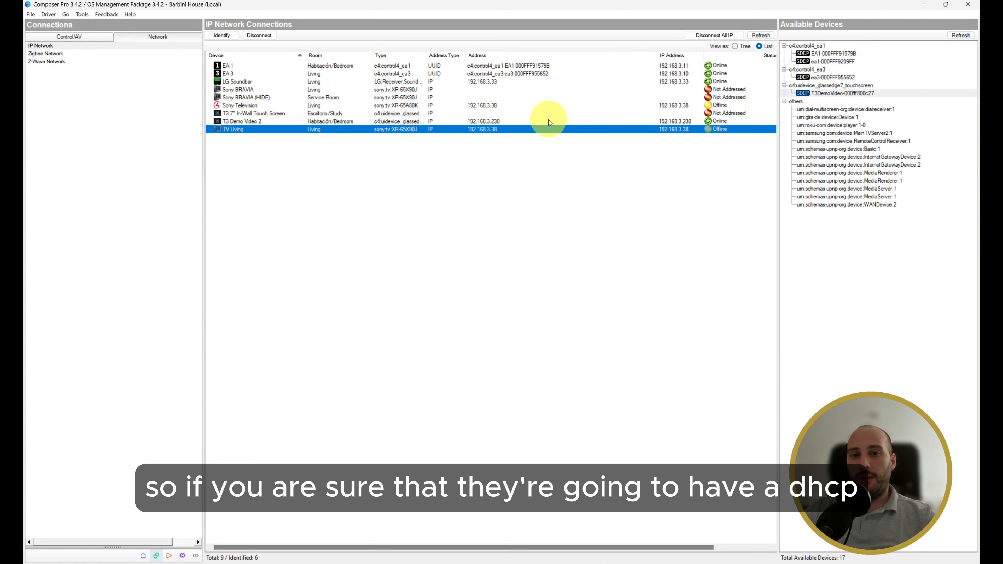
{"action": "left_click", "coordinate": [547, 122]}
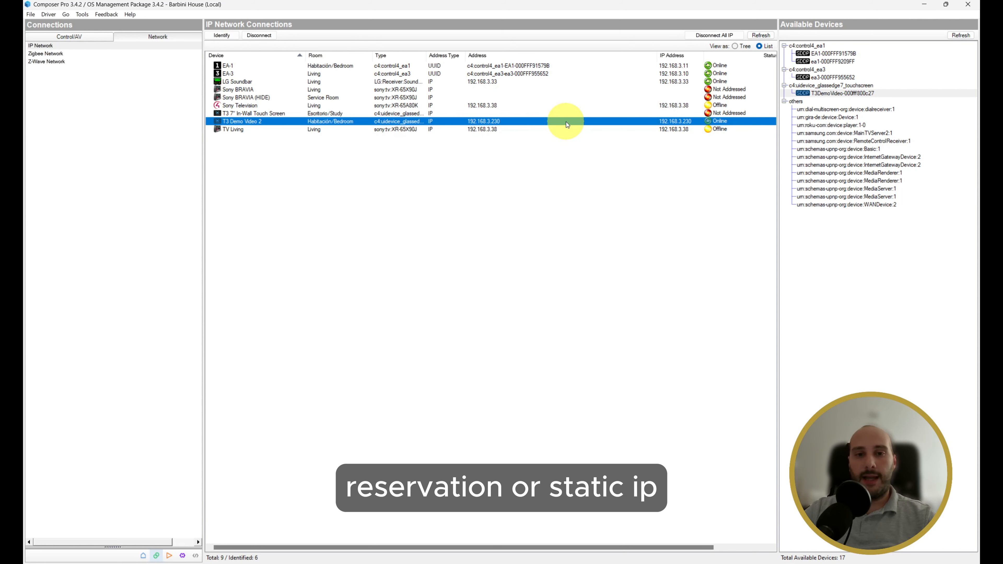
{"action": "left_click", "coordinate": [513, 129]}
{"action": "left_click", "coordinate": [516, 124]}
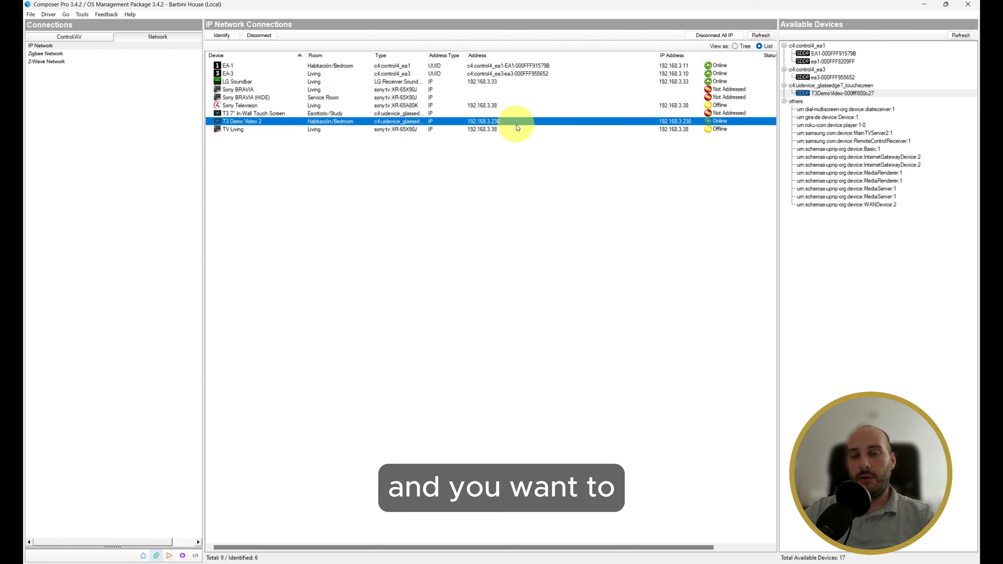
{"action": "left_click", "coordinate": [518, 131]}
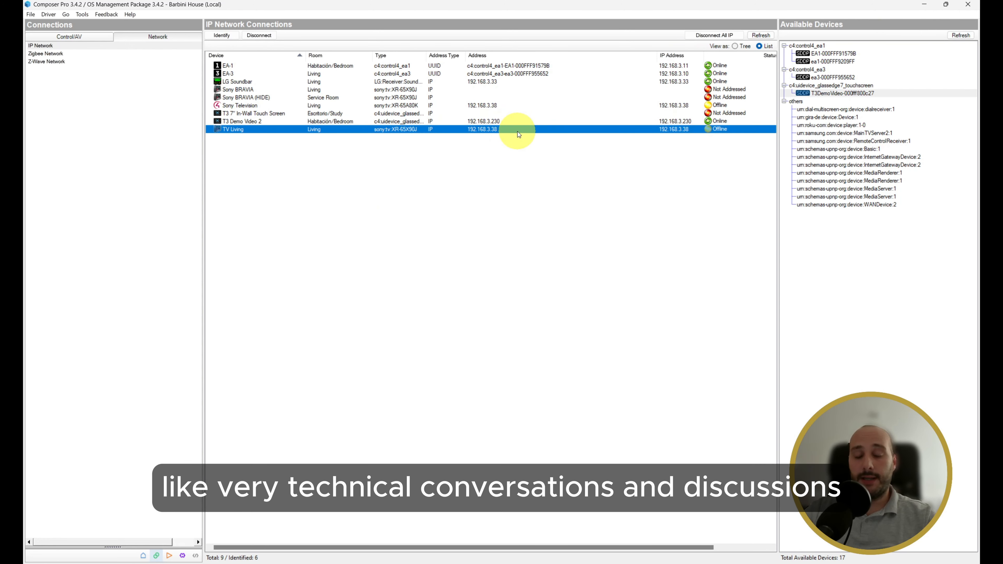
{"action": "left_click", "coordinate": [541, 121]}
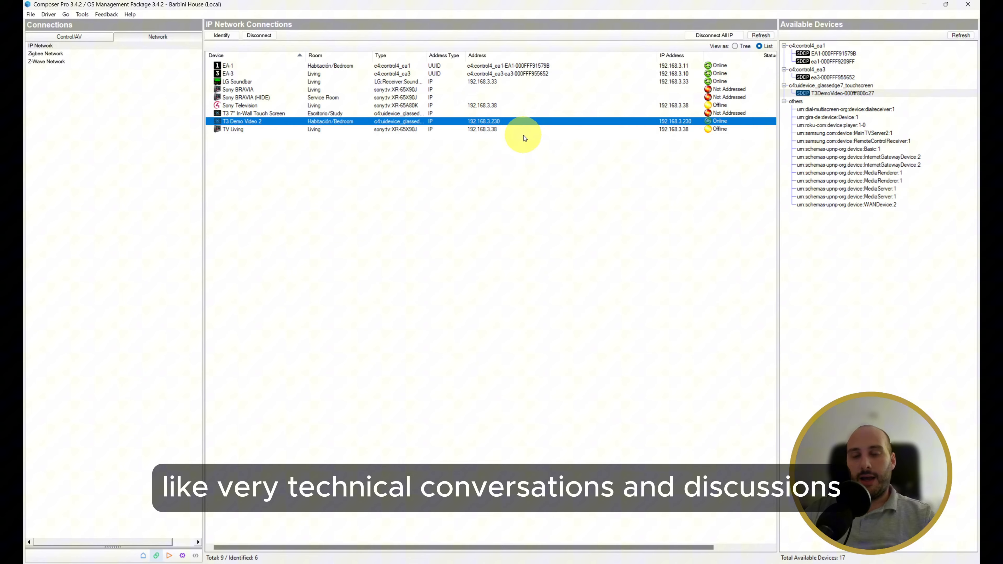
{"action": "left_click", "coordinate": [644, 136]}
{"action": "left_click", "coordinate": [481, 123]}
{"action": "left_click", "coordinate": [485, 134]}
{"action": "left_click", "coordinate": [508, 123]}
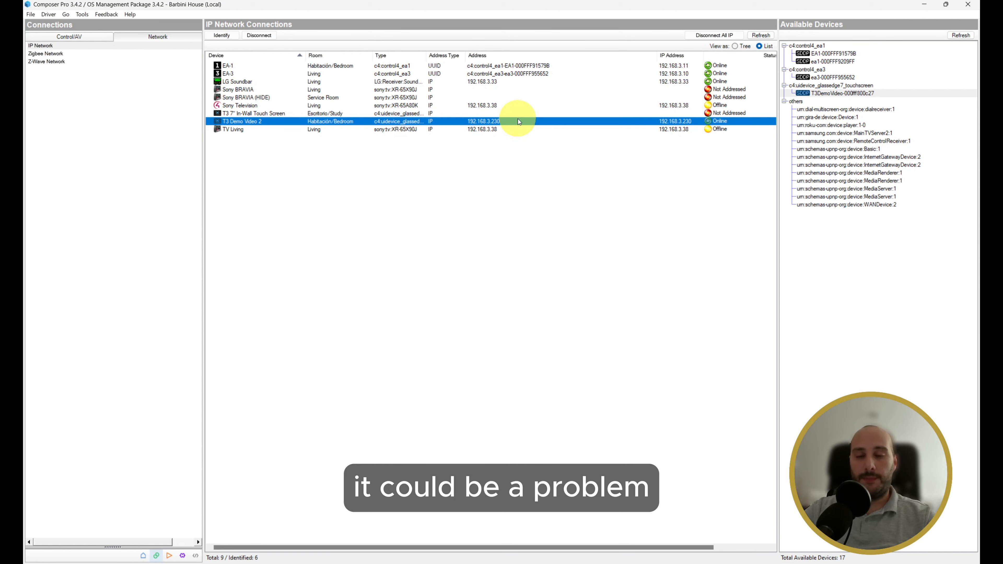
{"action": "key", "text": "Up"}
{"action": "key", "text": "Up"}
{"action": "key", "text": "Up"}
{"action": "key", "text": "Up"}
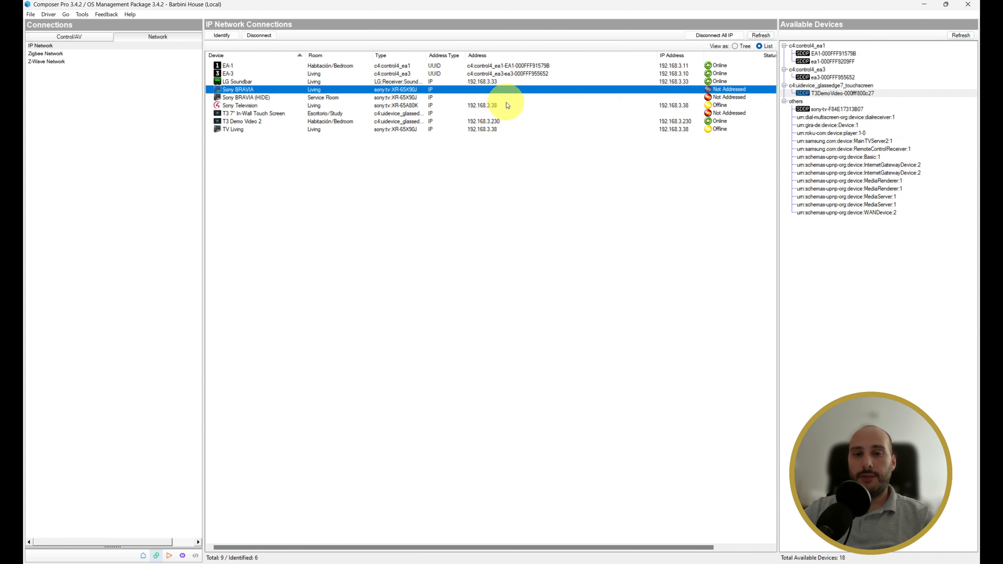
{"action": "left_click", "coordinate": [507, 105]}
{"action": "left_click", "coordinate": [509, 92]}
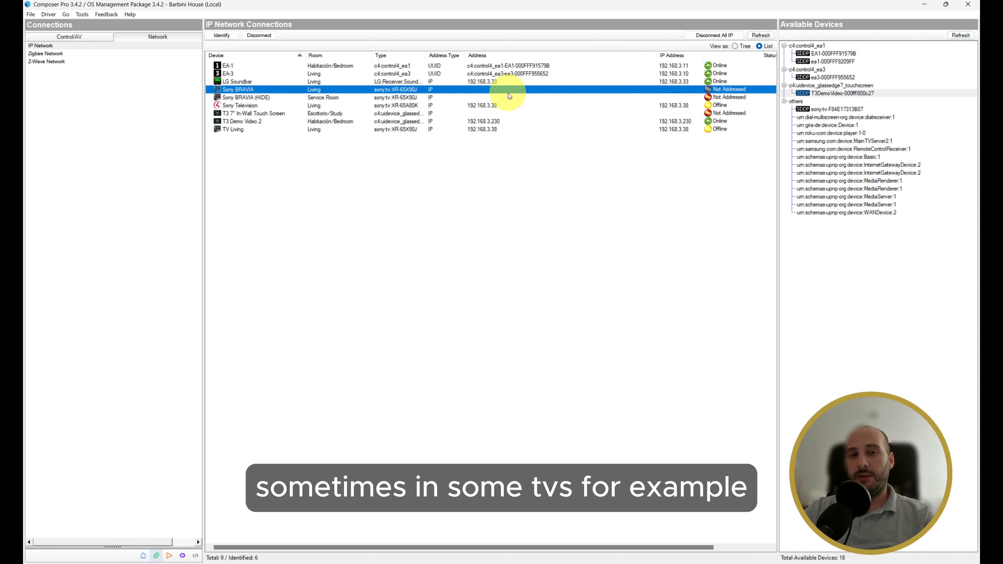
{"action": "left_click", "coordinate": [507, 113]}
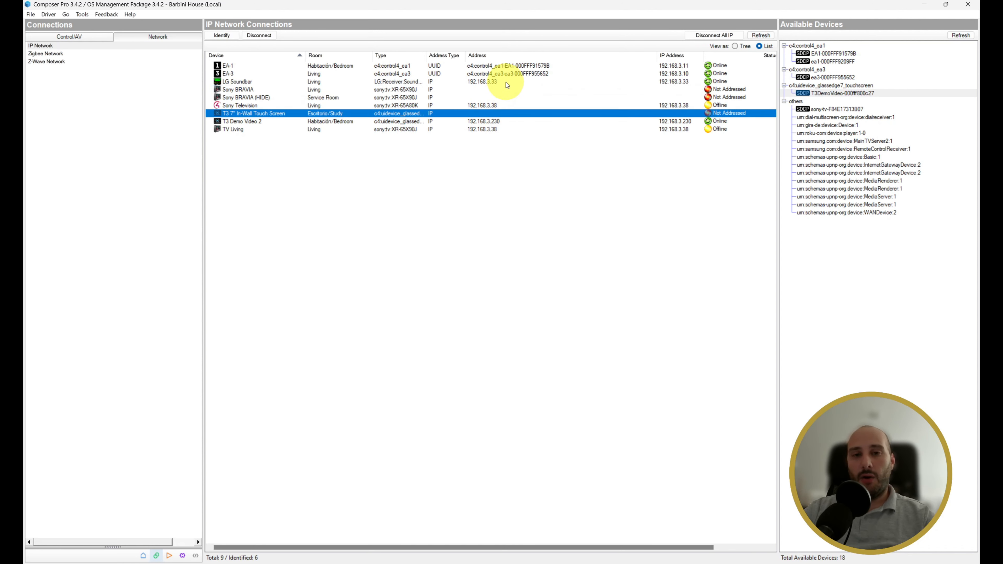
{"action": "left_click", "coordinate": [478, 81]}
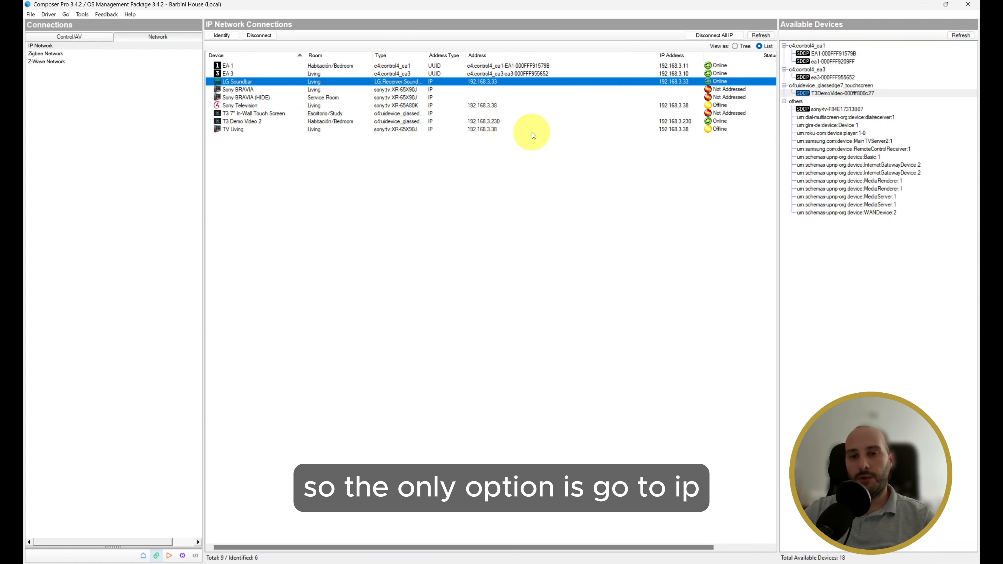
{"action": "left_click", "coordinate": [510, 121]}
{"action": "left_click", "coordinate": [509, 113]}
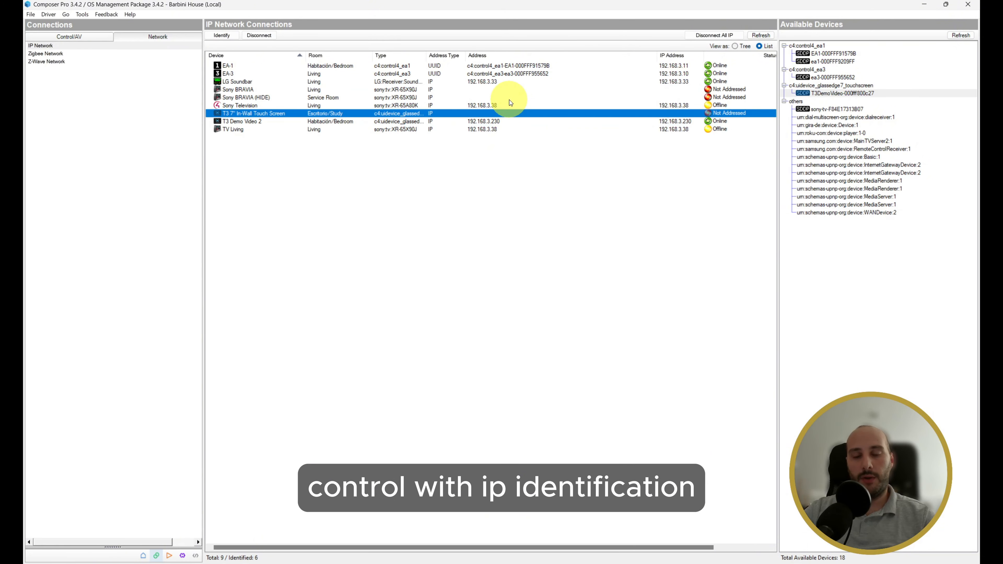
{"action": "left_click", "coordinate": [509, 97]}
{"action": "left_click", "coordinate": [509, 88]}
{"action": "left_click", "coordinate": [513, 113]}
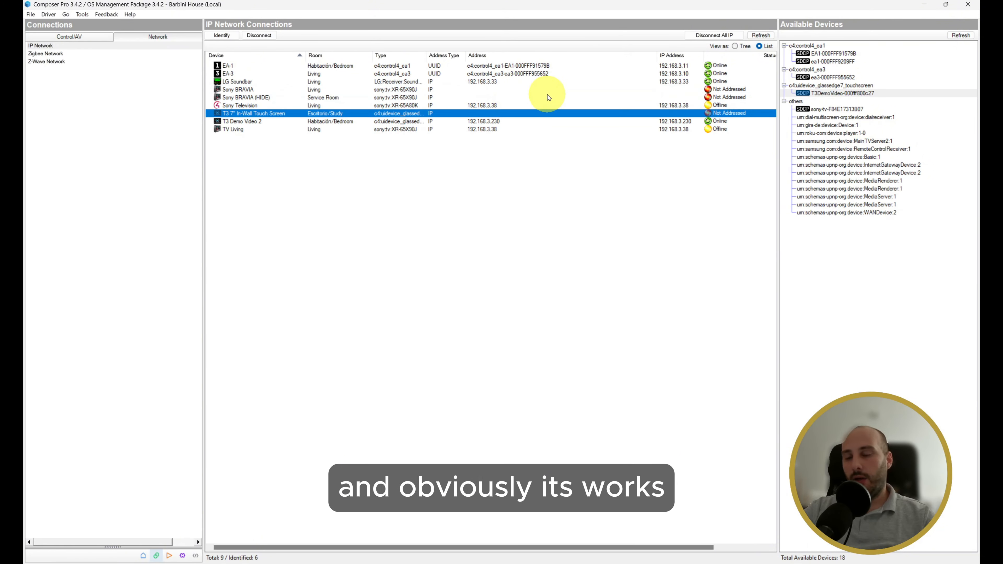